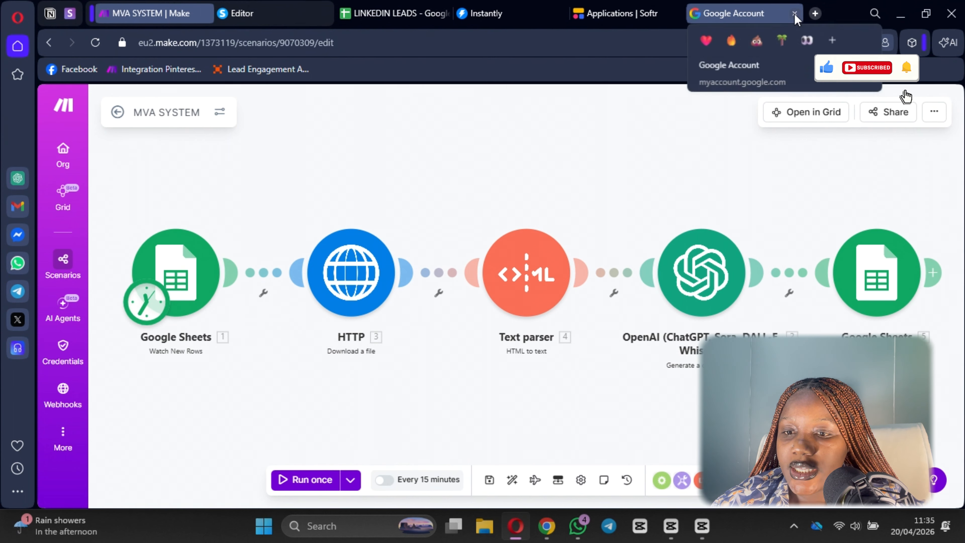
Step: Close the Google Account page and open the Make organization dashboard in a new browser tab
left_click(795, 14)
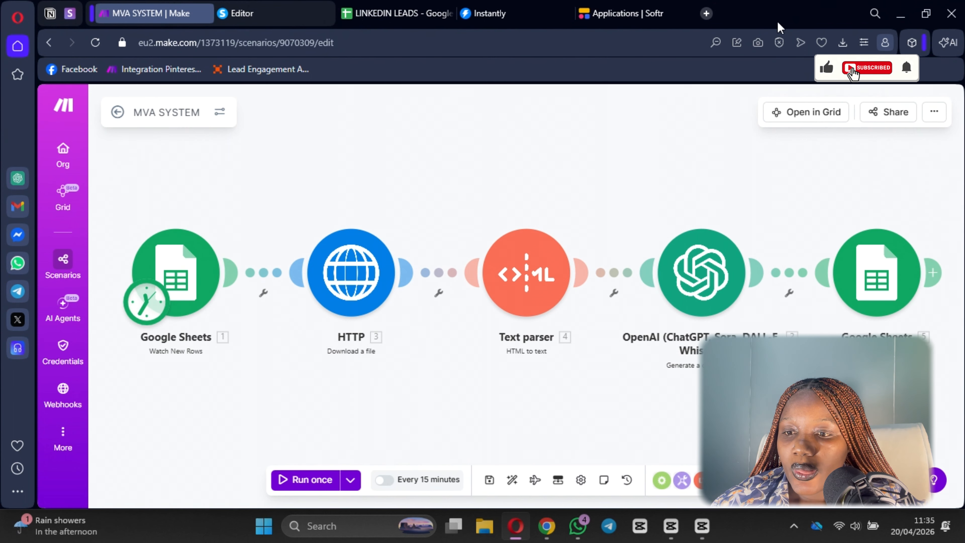
left_click(706, 13)
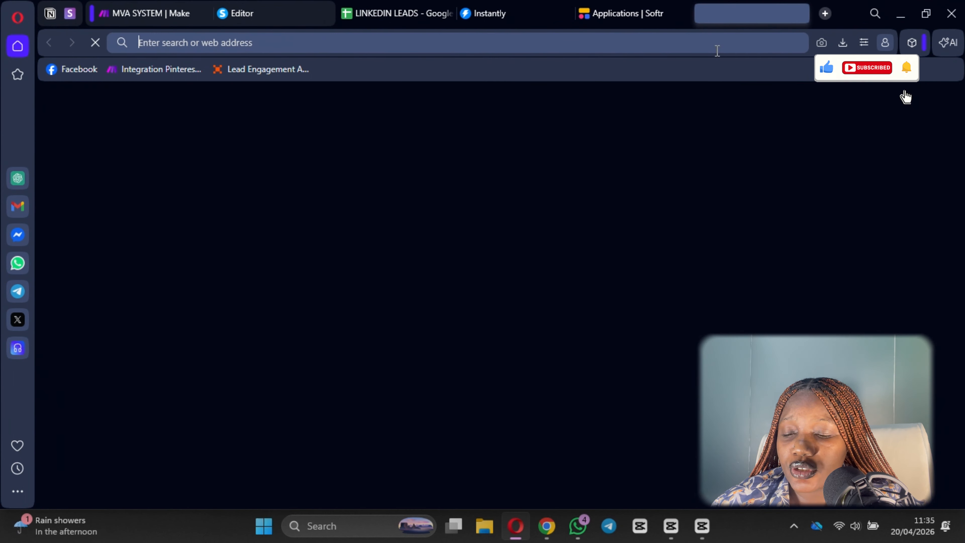
type("m ak")
key("Down")
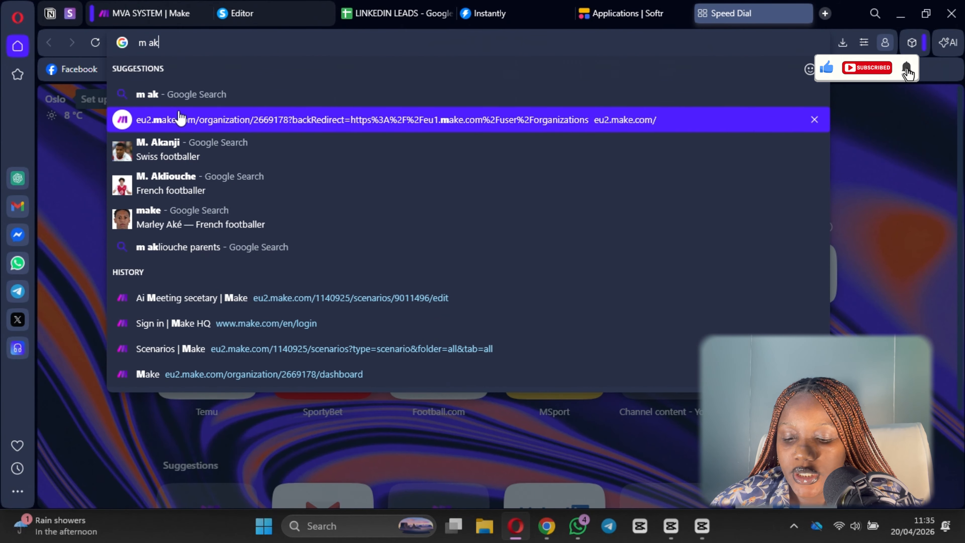
key("BackSpace")
key("BackSpace")
key("BackSpace")
key("BackSpace")
type("make.")
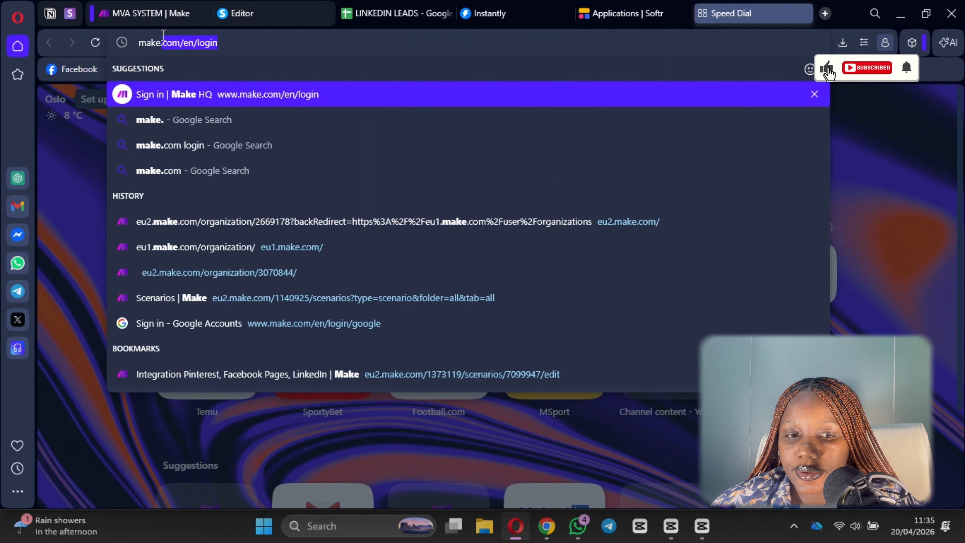
left_click(219, 272)
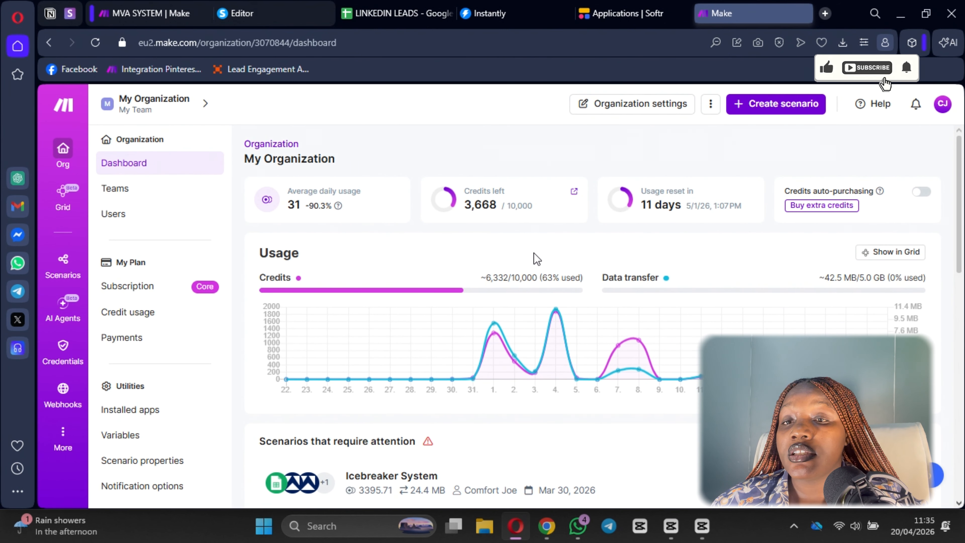
Step: Create a new scenario and add the Google Sheets Watch New Rows module as its trigger
left_click(782, 107)
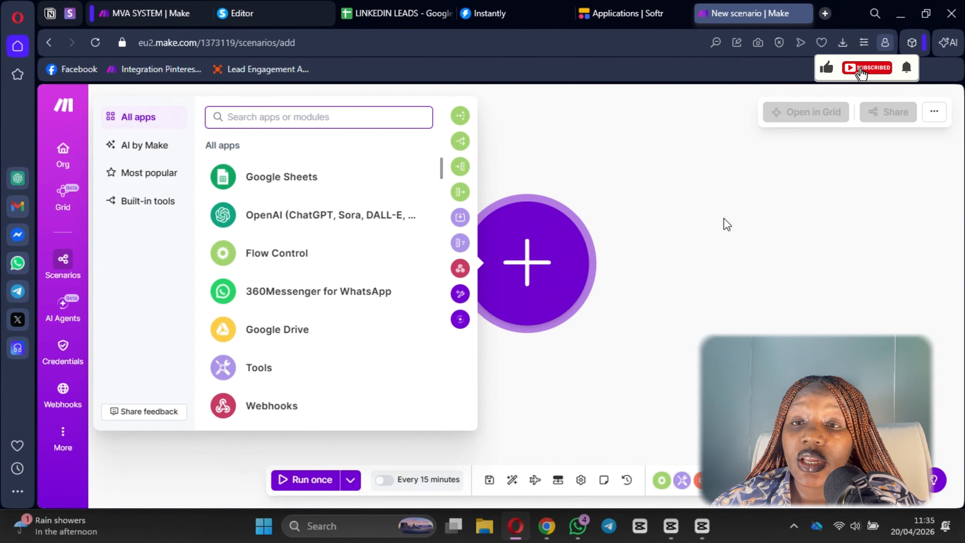
left_click(395, 13)
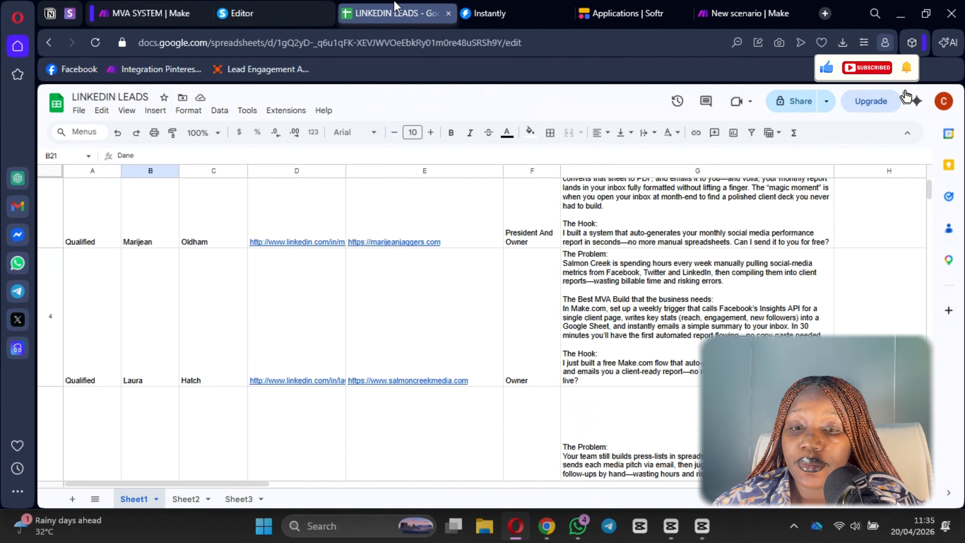
scroll(281, 279, "up", 2)
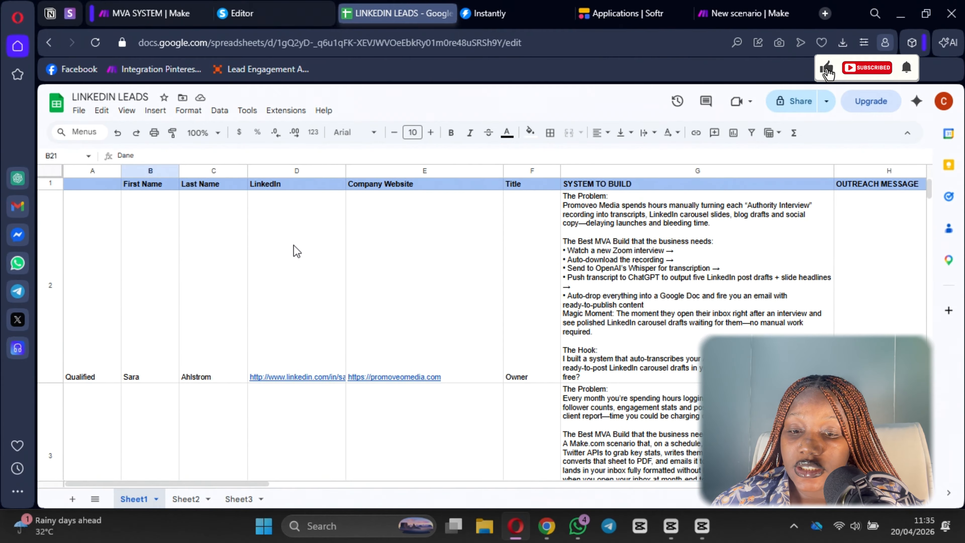
left_click(747, 8)
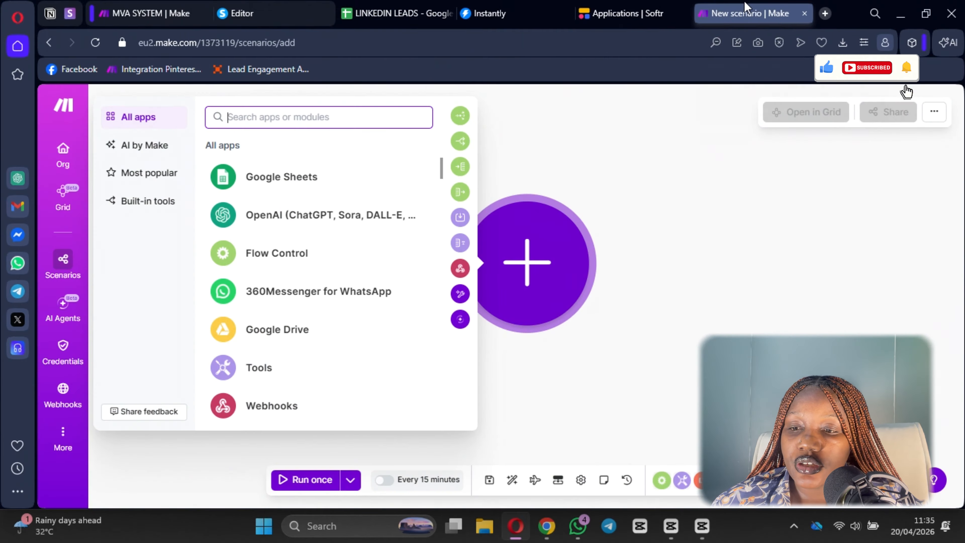
left_click(263, 177)
left_click(230, 269)
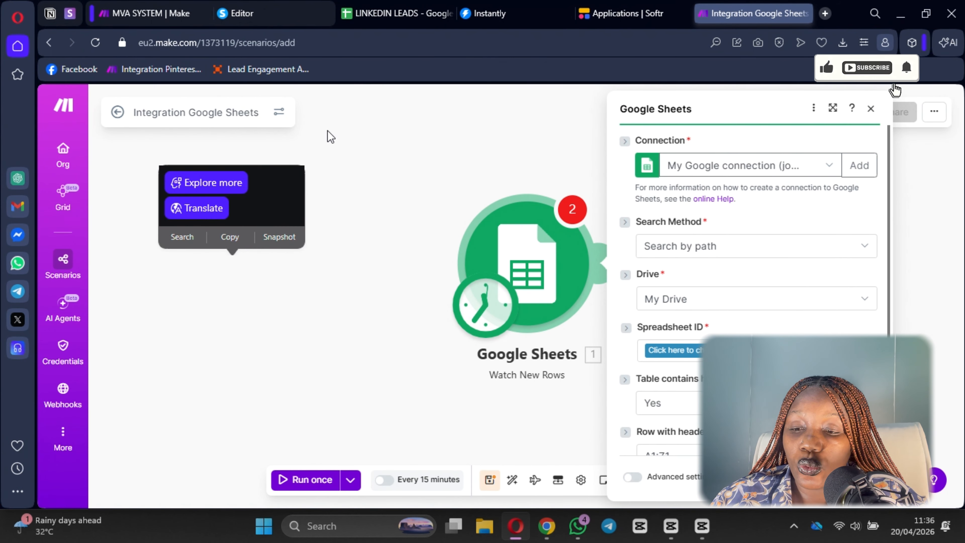
left_click(858, 167)
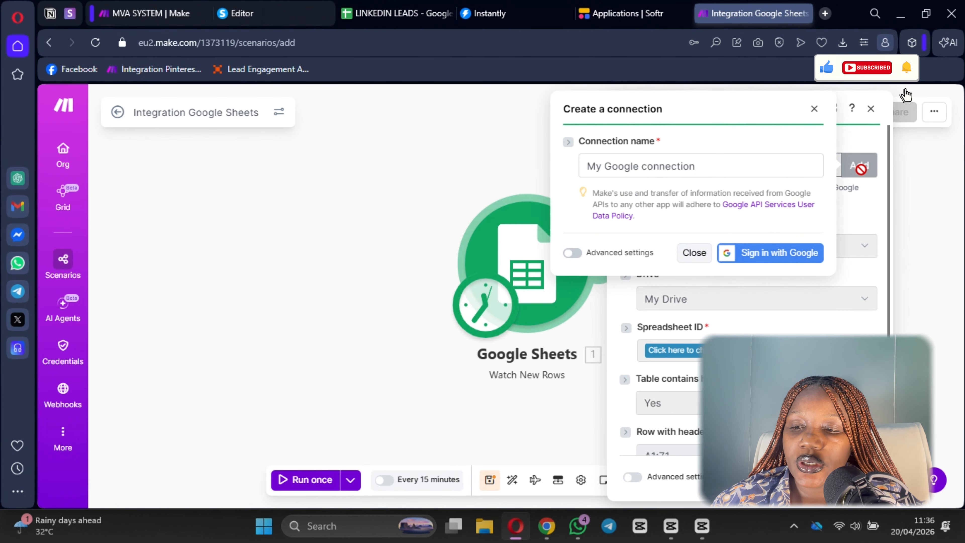
left_click(779, 254)
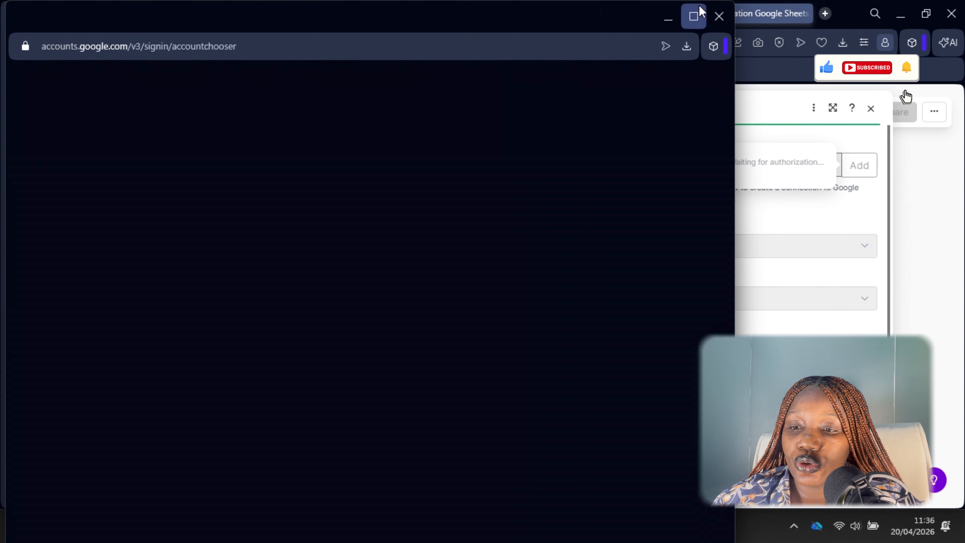
left_click(719, 16)
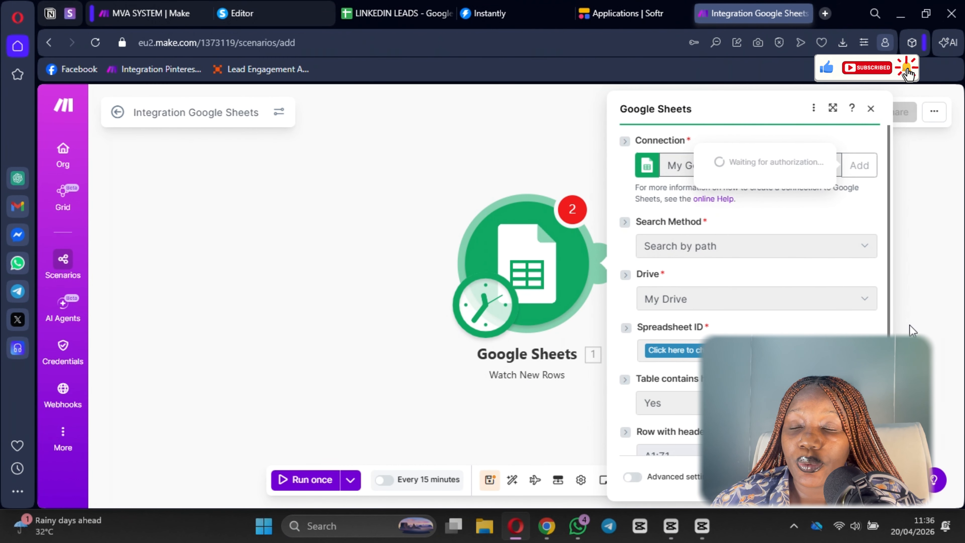
left_click(467, 117)
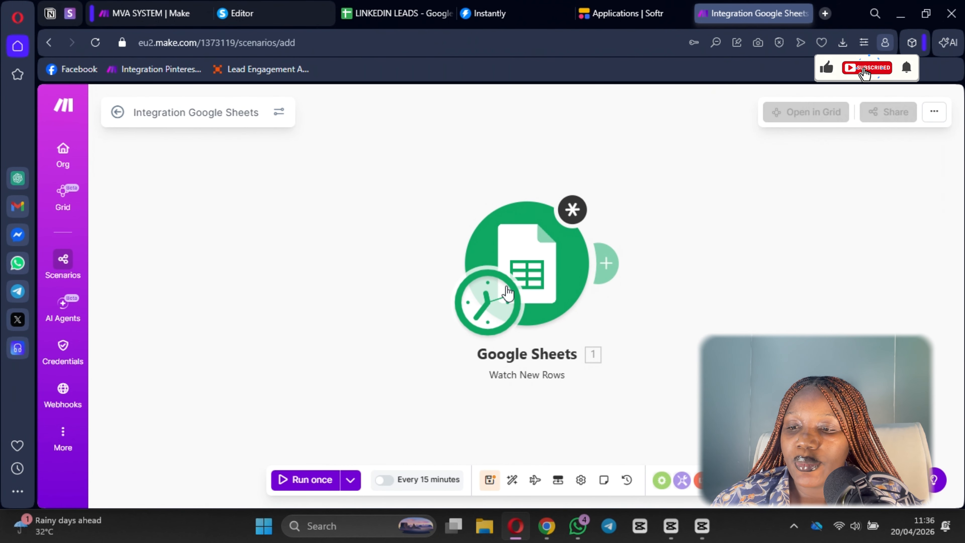
Step: Configure the Google Sheets trigger to use Search by path as the search method and My Drive as the drive
left_click(524, 270)
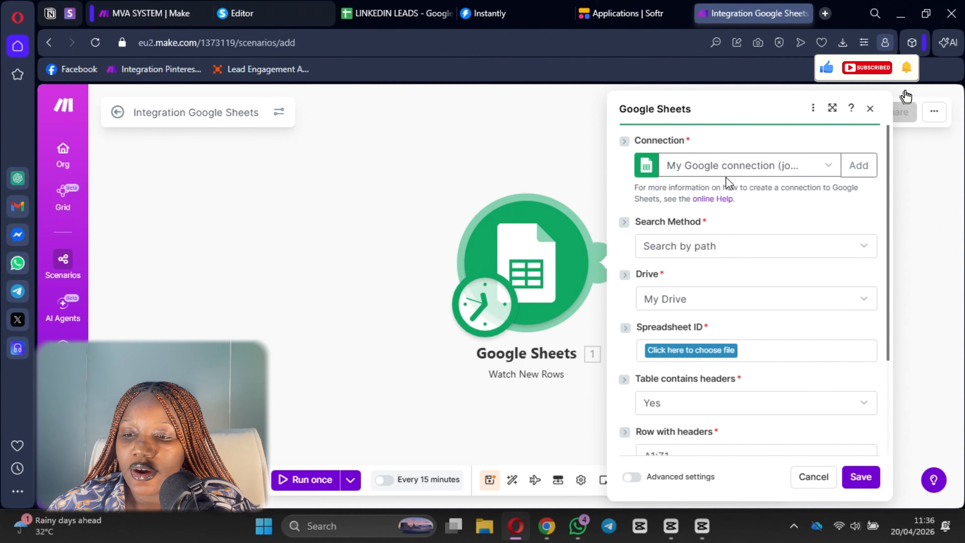
left_click(689, 246)
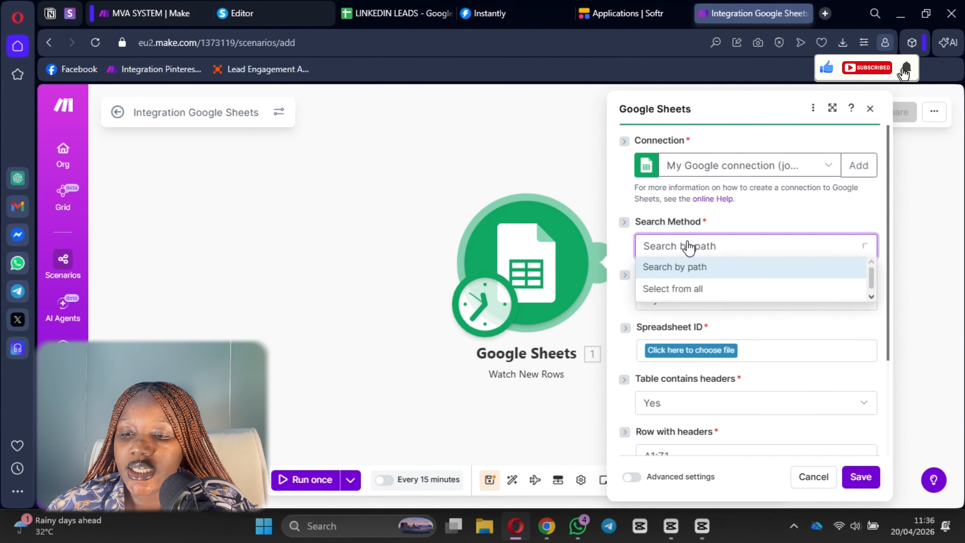
left_click(684, 266)
scroll(720, 283, "down", 2)
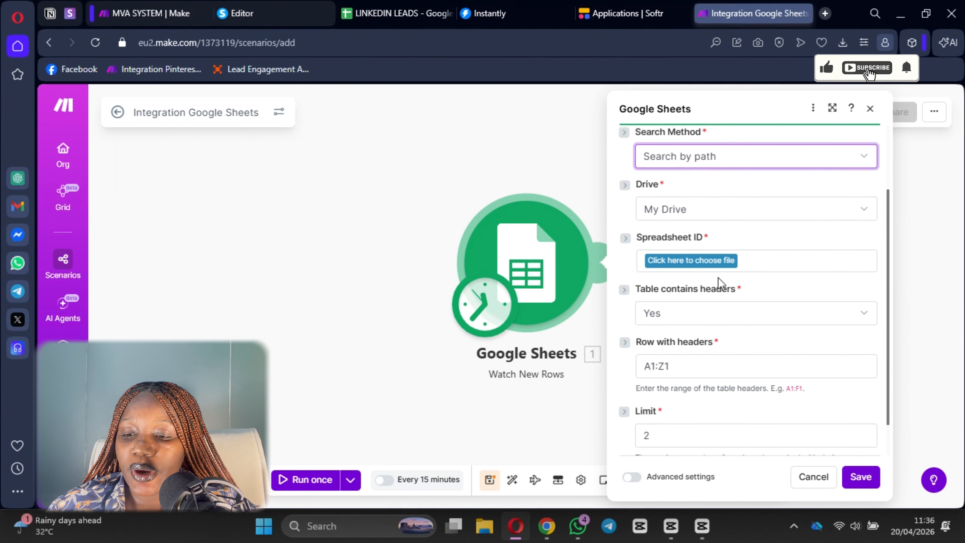
left_click(694, 173)
left_click(697, 187)
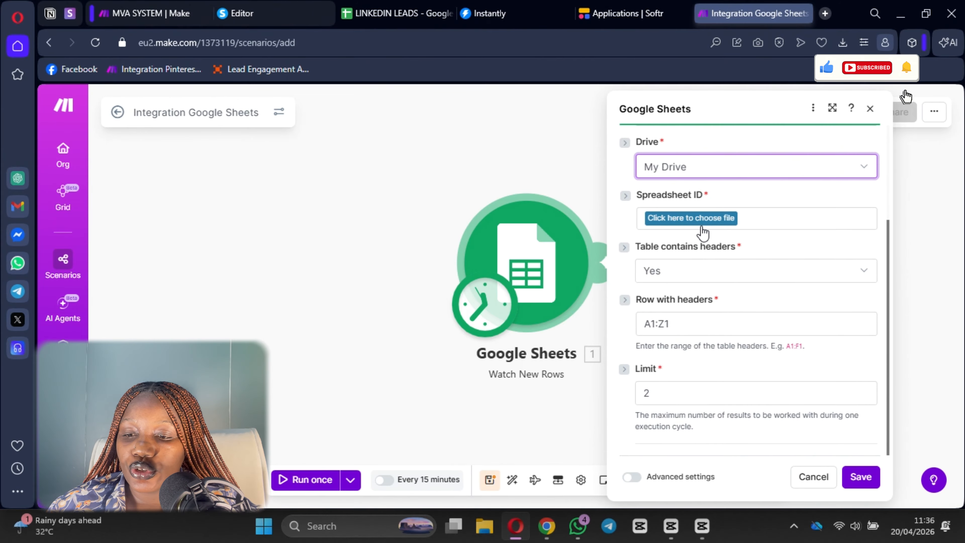
Step: Check the spreadsheets offered by the current Google connection and switch the trigger to another saved Google connection
left_click(697, 222)
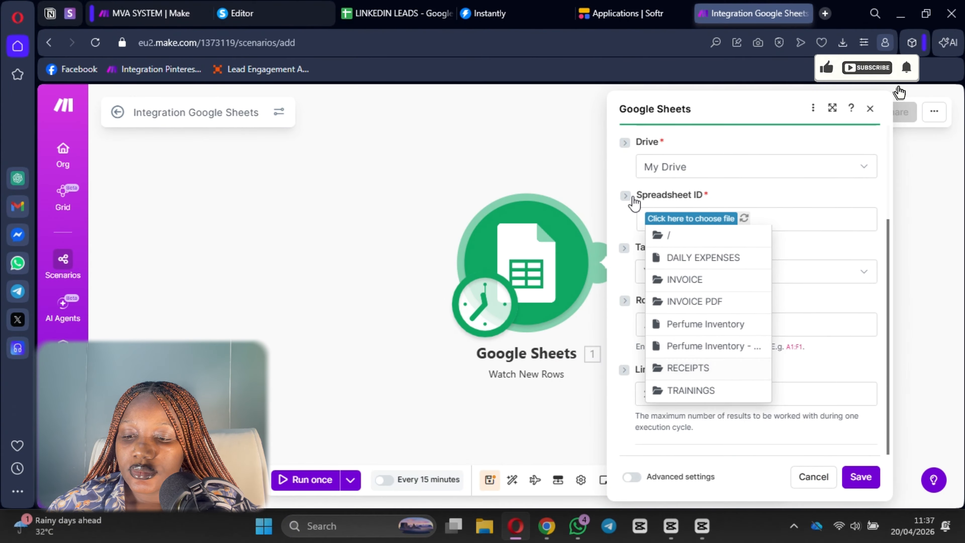
left_click(786, 187)
scroll(785, 186, "up", 1)
scroll(786, 189, "up", 5)
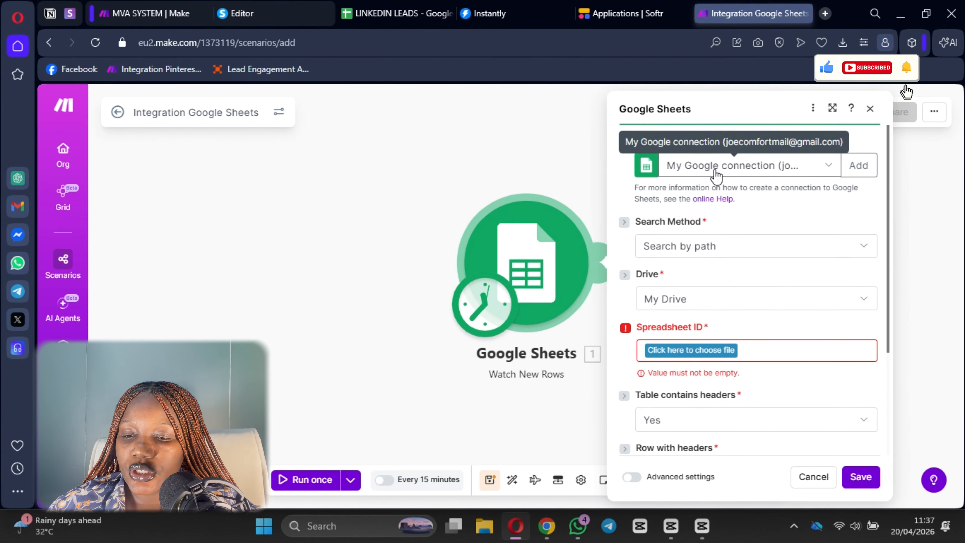
left_click(685, 167)
left_click(741, 213)
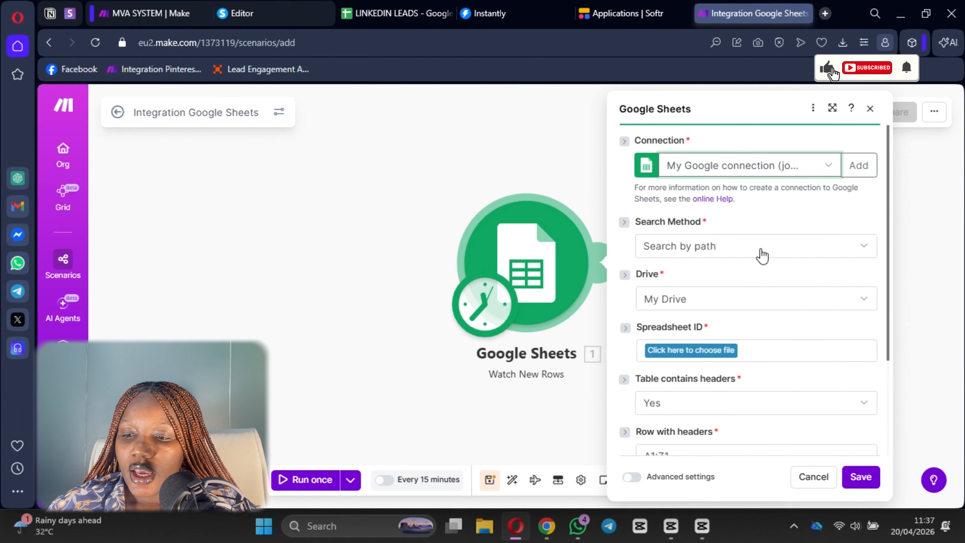
Step: Choose the LINKEDIN LEADS file as the spreadsheet the trigger watches
scroll(689, 185, "down", 3)
scroll(694, 266, "up", 2)
left_click(695, 289)
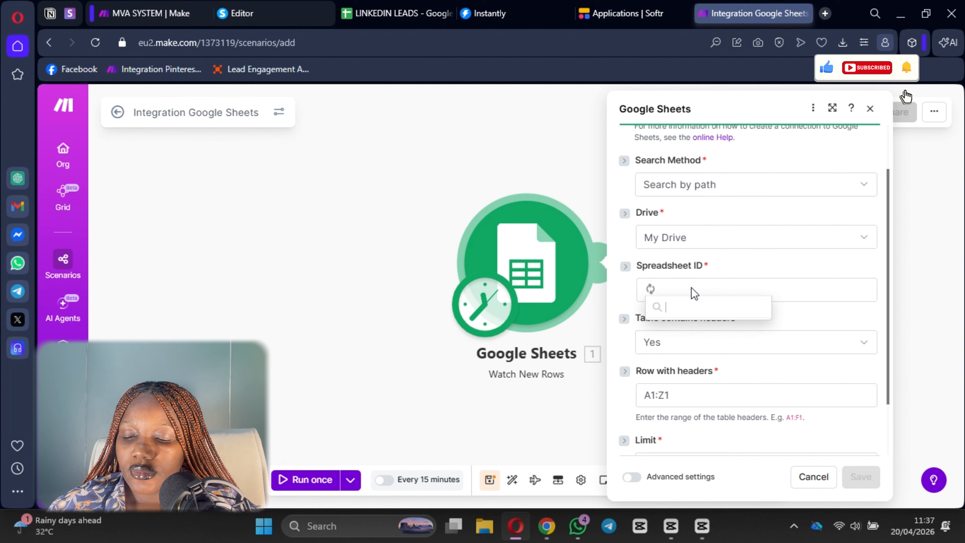
scroll(690, 196, "down", 2)
scroll(741, 304, "down", 4)
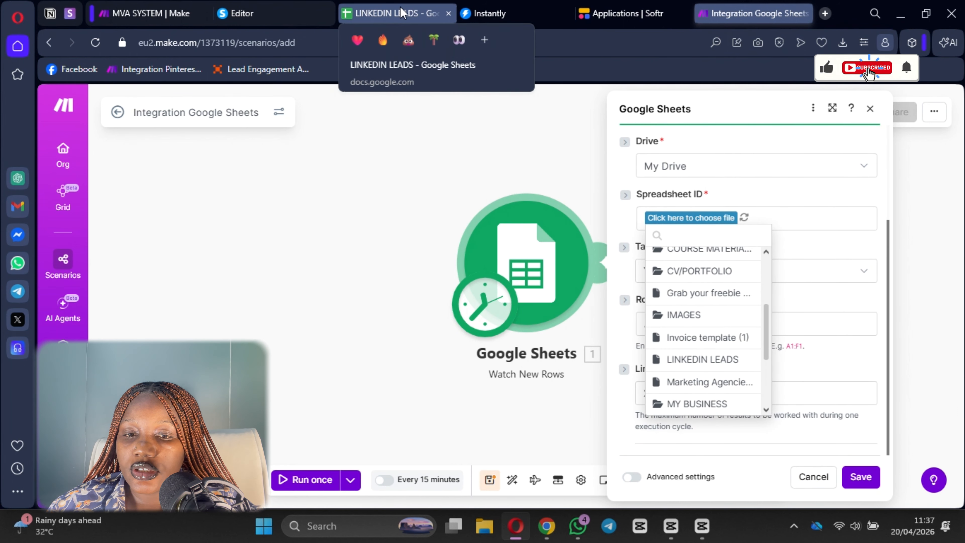
left_click(712, 361)
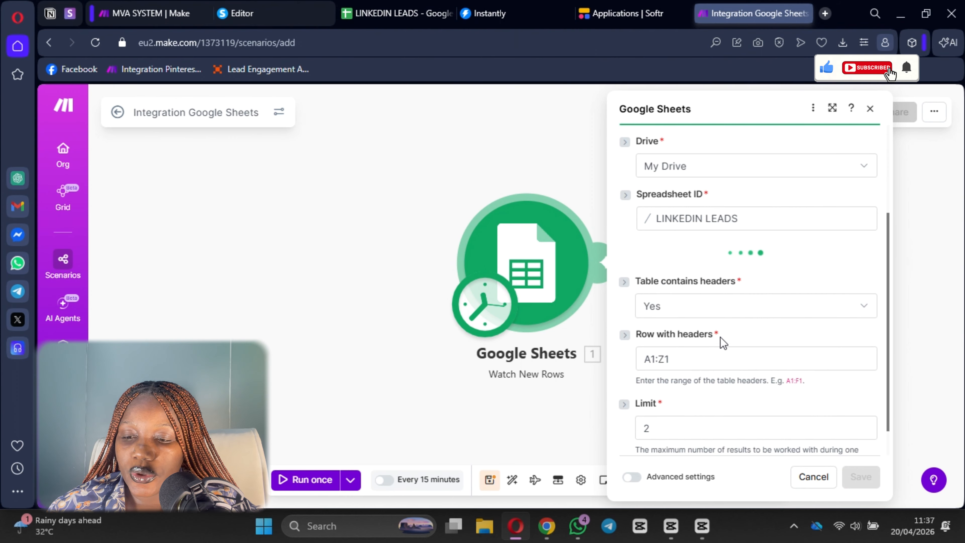
Step: Check the sheet holding the leads in the spreadsheet and set the trigger's sheet name to Sheet1
scroll(703, 266, "down", 2)
left_click(689, 224)
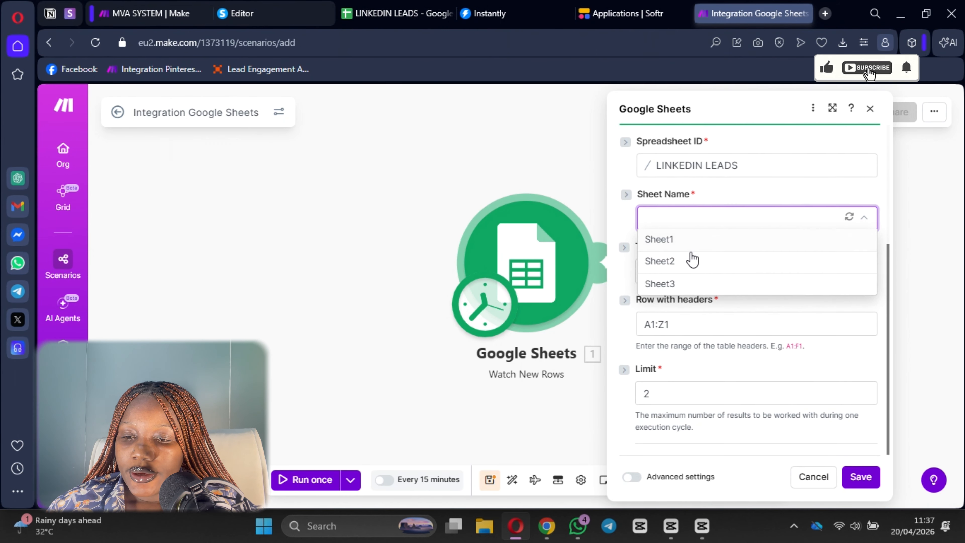
left_click(397, 13)
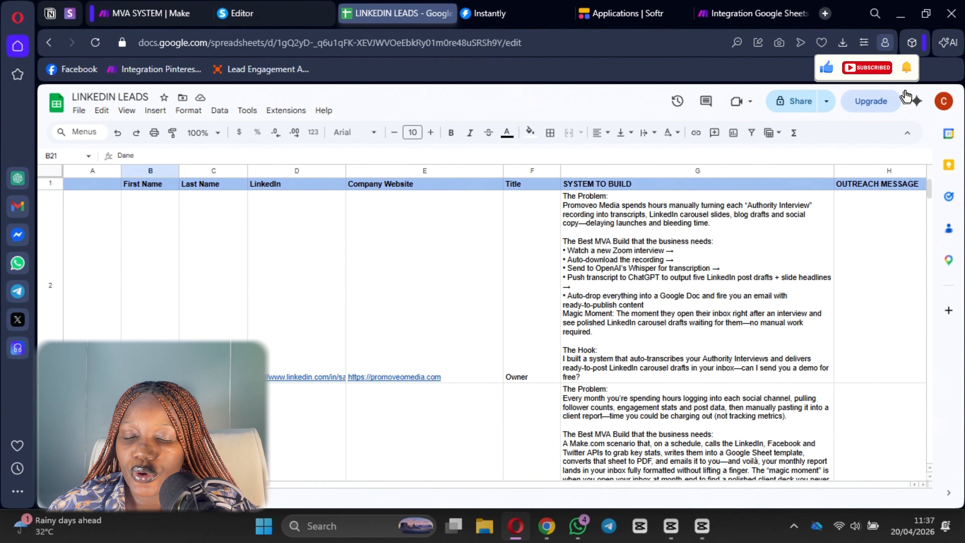
left_click(754, 13)
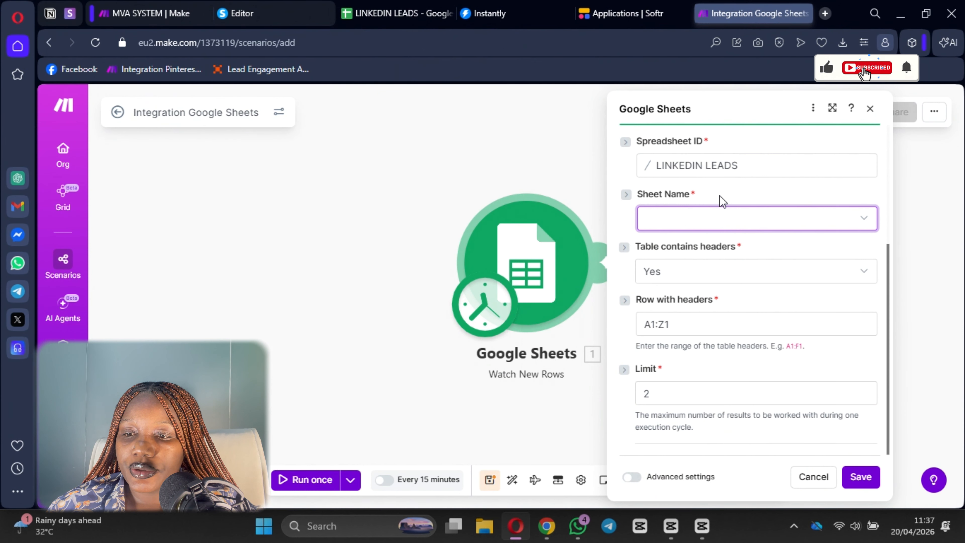
left_click(692, 222)
left_click(696, 240)
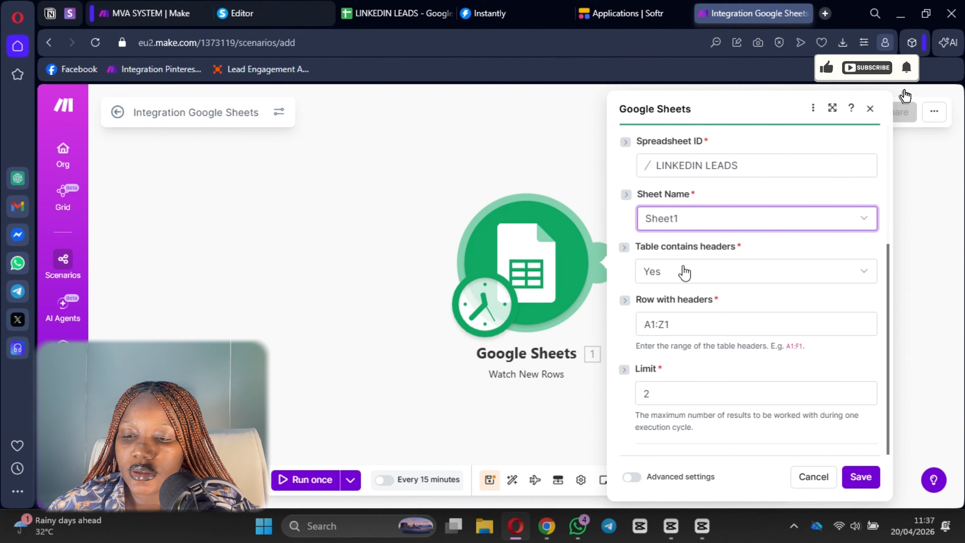
Step: Check the header row of the leads sheet, set the trigger's result limit to 1, and save its settings
left_click(397, 14)
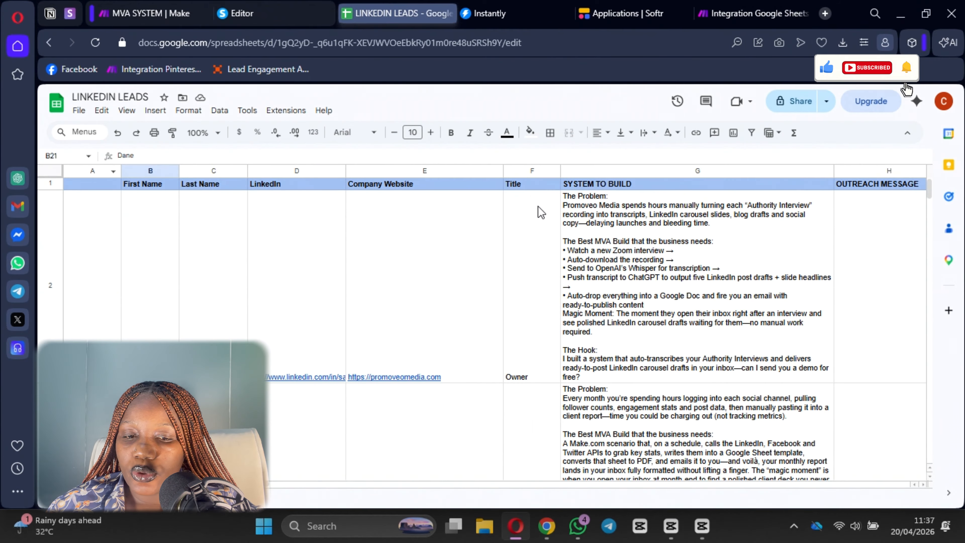
left_click(754, 14)
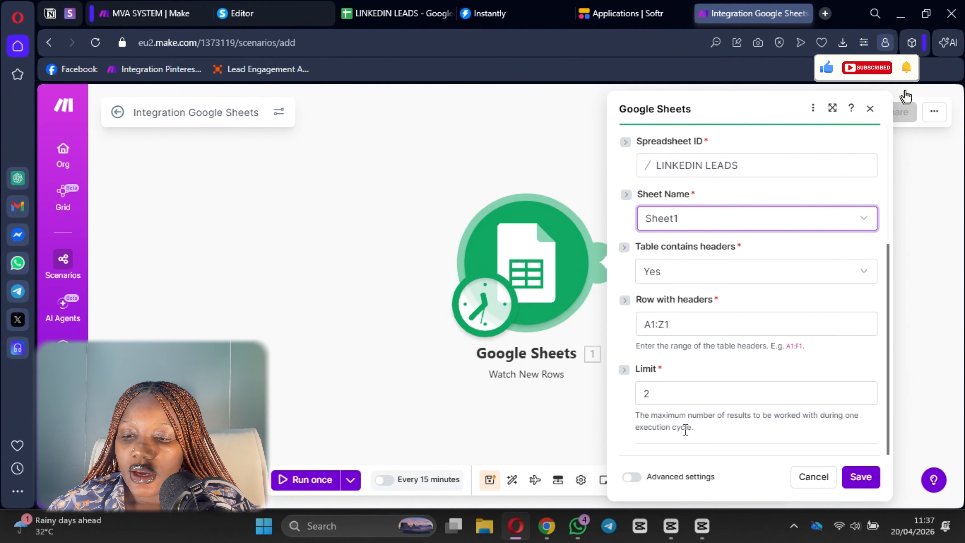
left_click(684, 390)
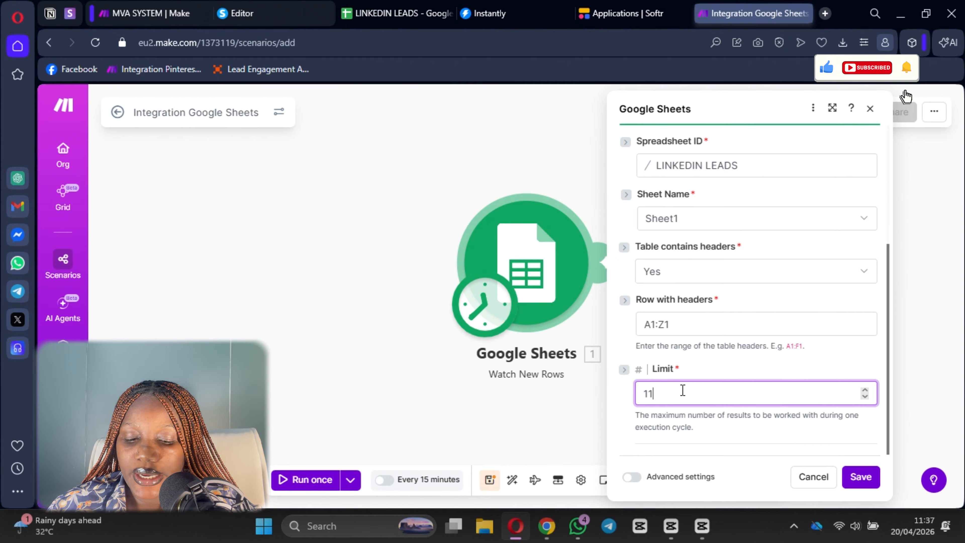
type("1")
left_click(860, 477)
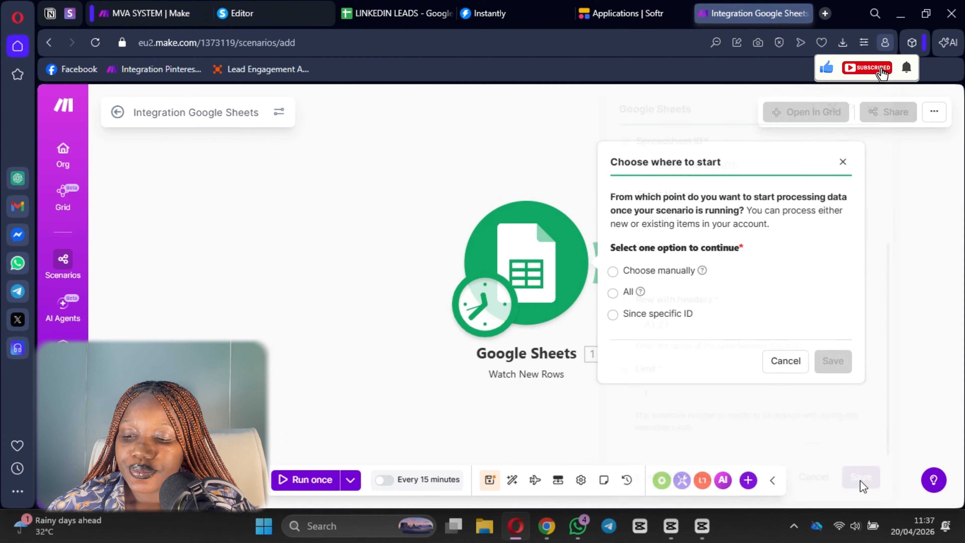
Step: Set the trigger to start processing from All rows and save the scenario
left_click(615, 295)
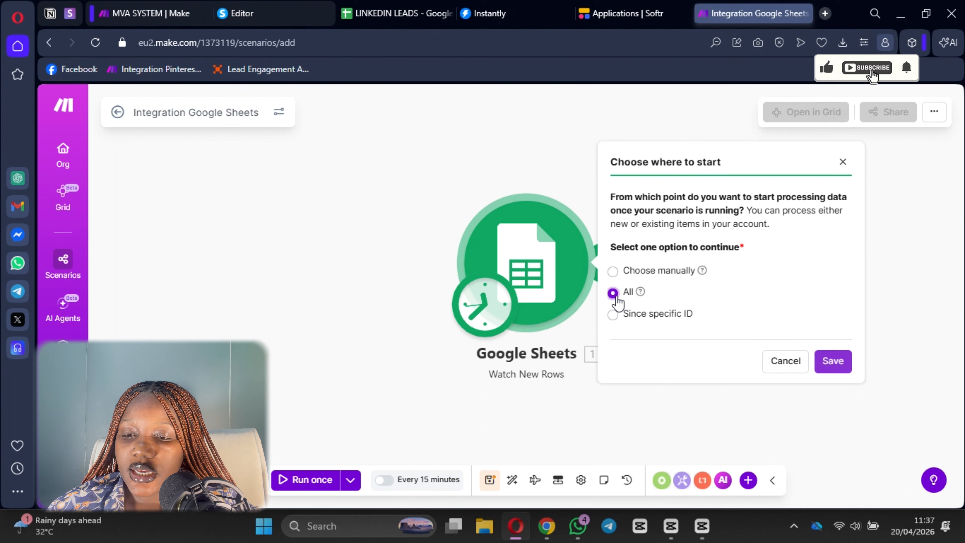
left_click(833, 363)
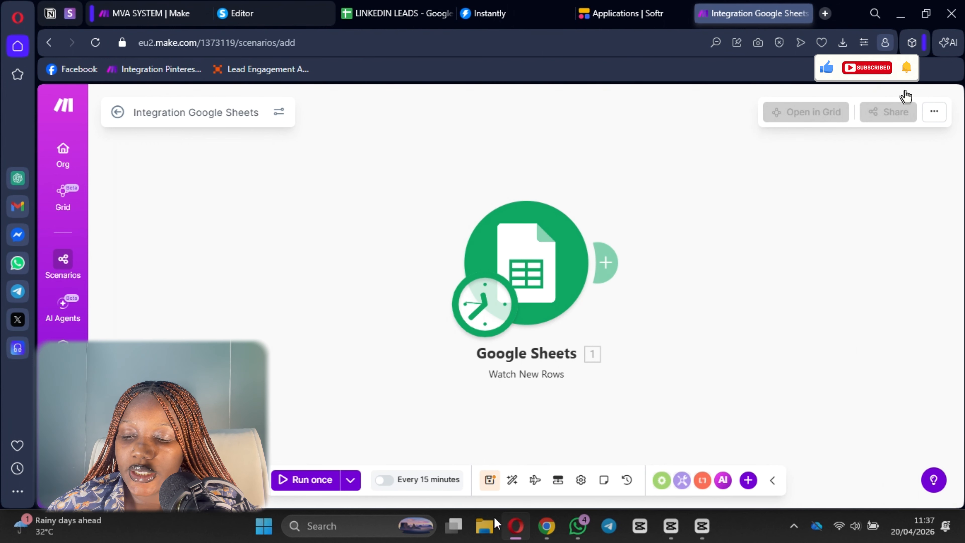
left_click(491, 479)
left_click_drag(795, 364, 506, 368)
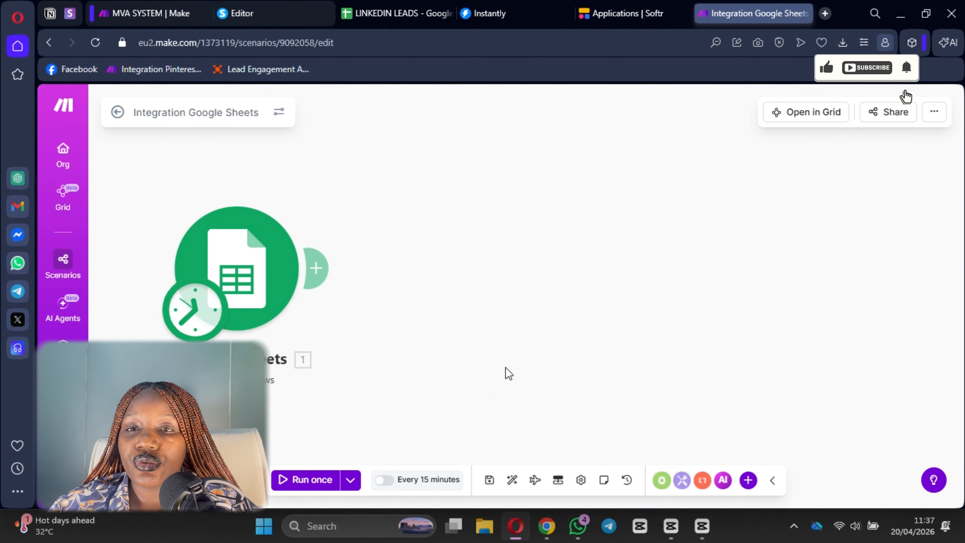
Step: Check the Company Website column in the leads sheet and add an HTTP Download a file module after the Google Sheets trigger
left_click(397, 13)
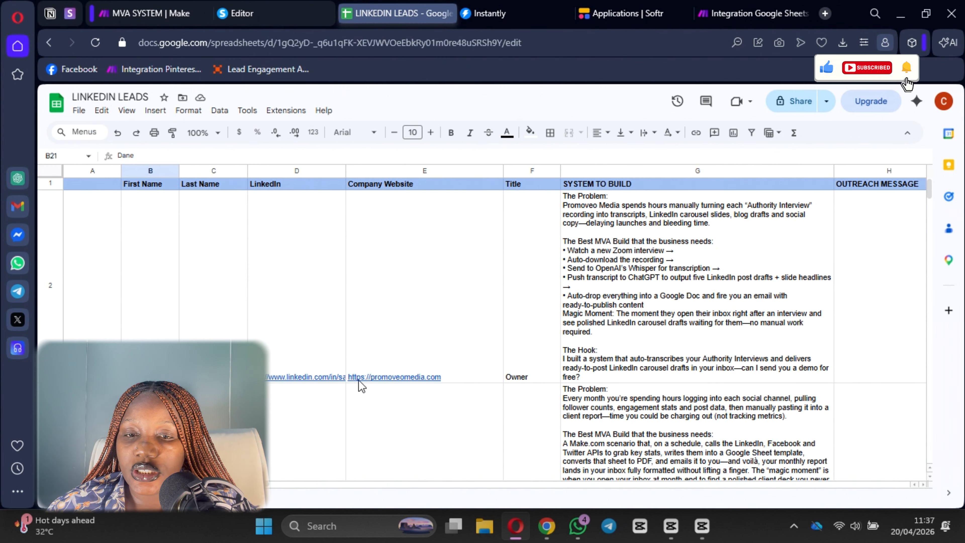
mouse_move(437, 351)
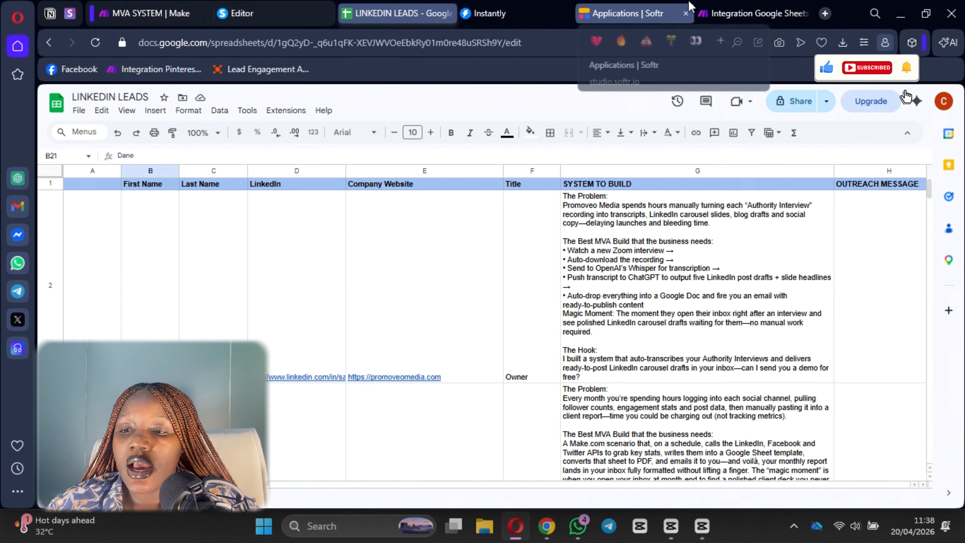
left_click(754, 13)
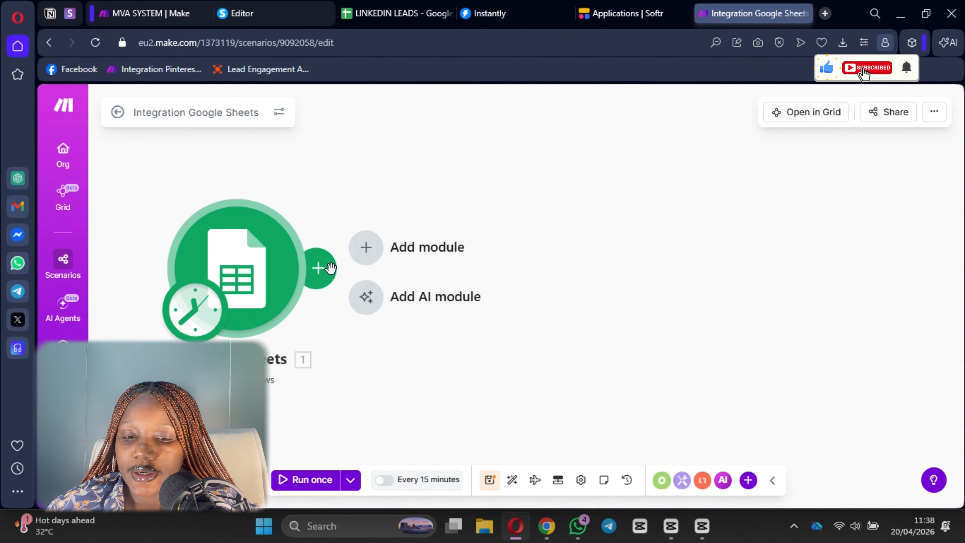
left_click(365, 247)
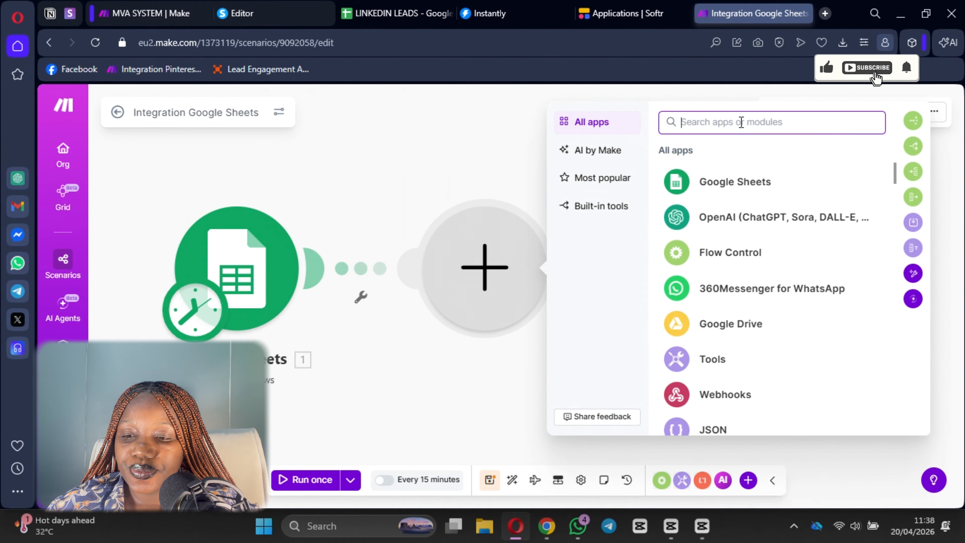
left_click(741, 115)
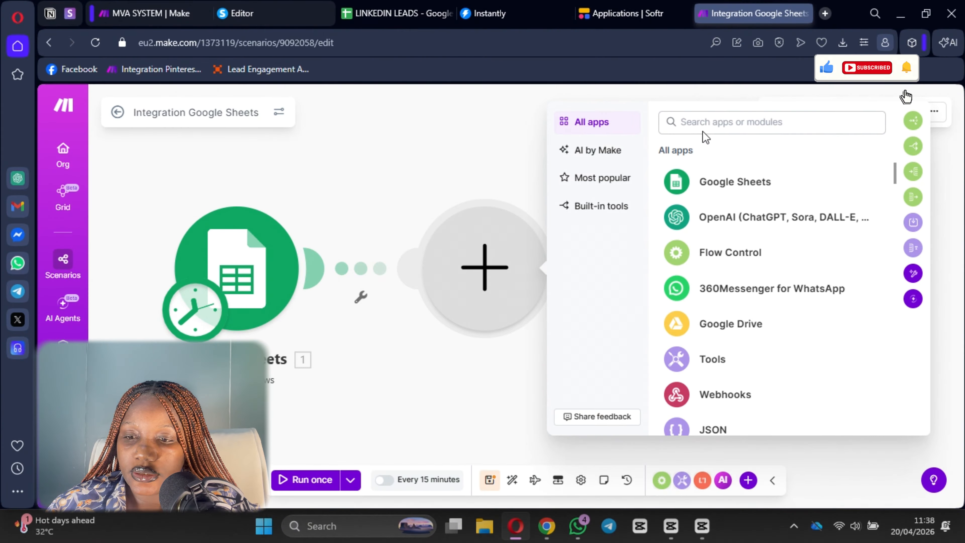
left_click(702, 121)
type("htt")
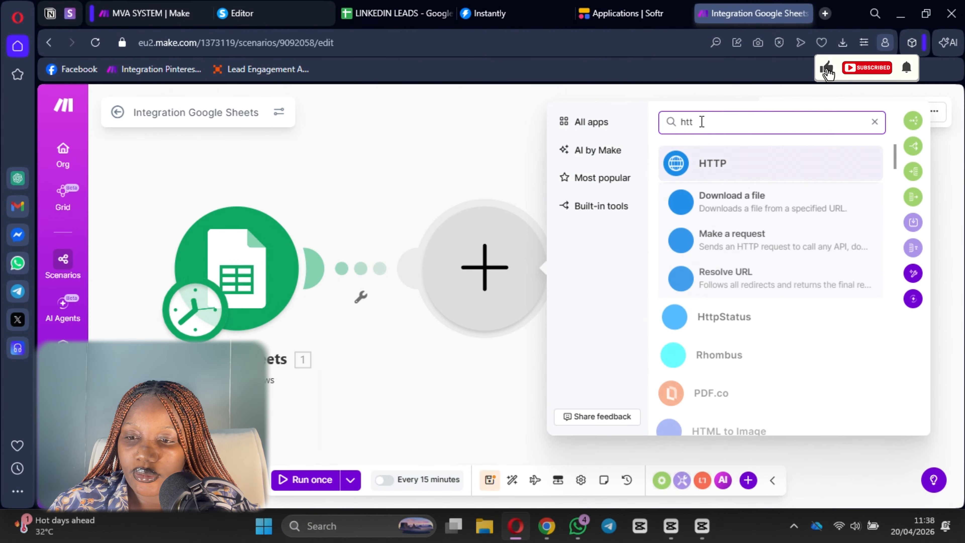
left_click(739, 207)
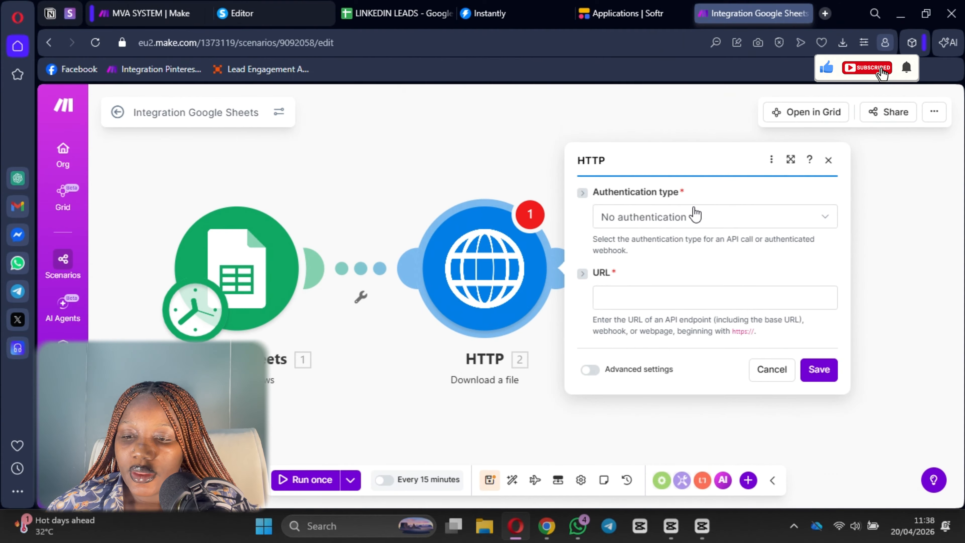
Step: Map Company Website (E) as the HTTP module's URL, save the module settings, and save the scenario
left_click(658, 298)
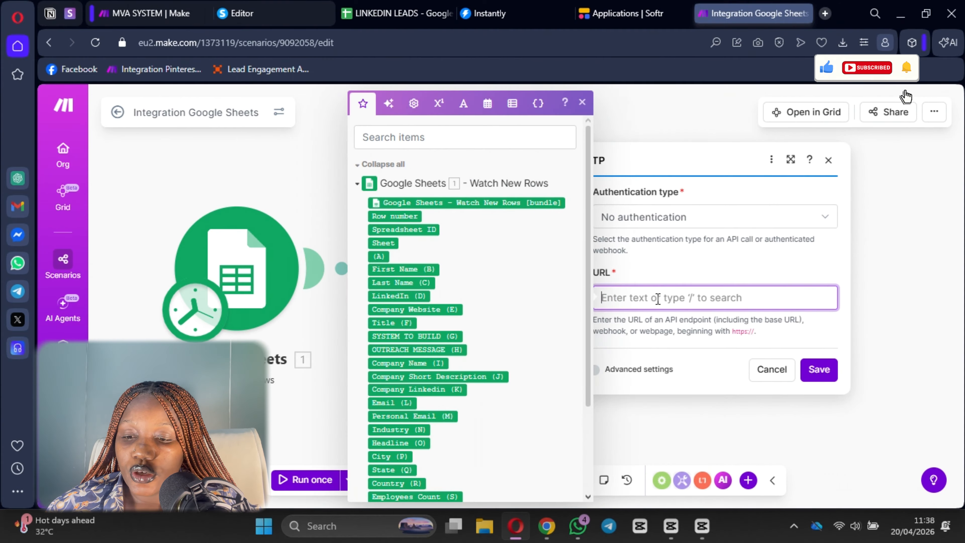
left_click(421, 313)
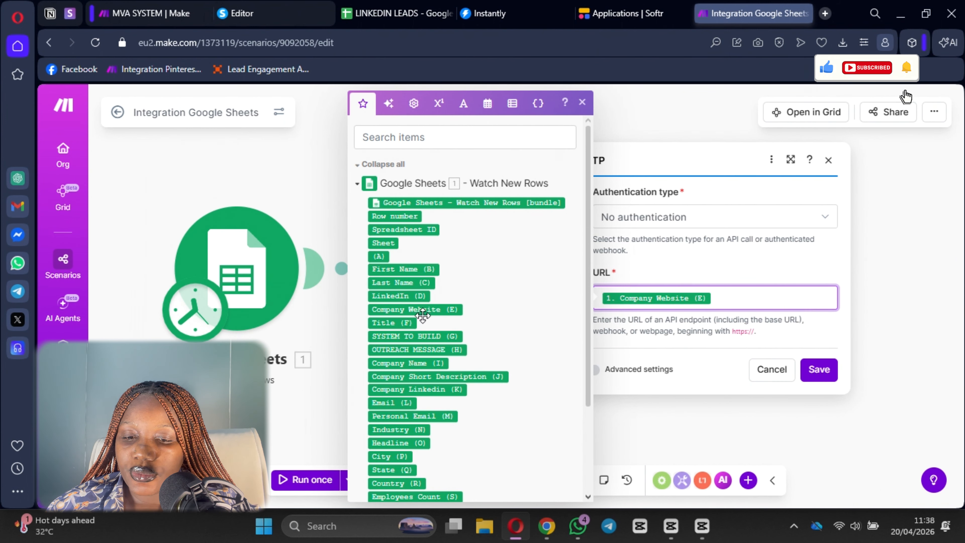
left_click(813, 371)
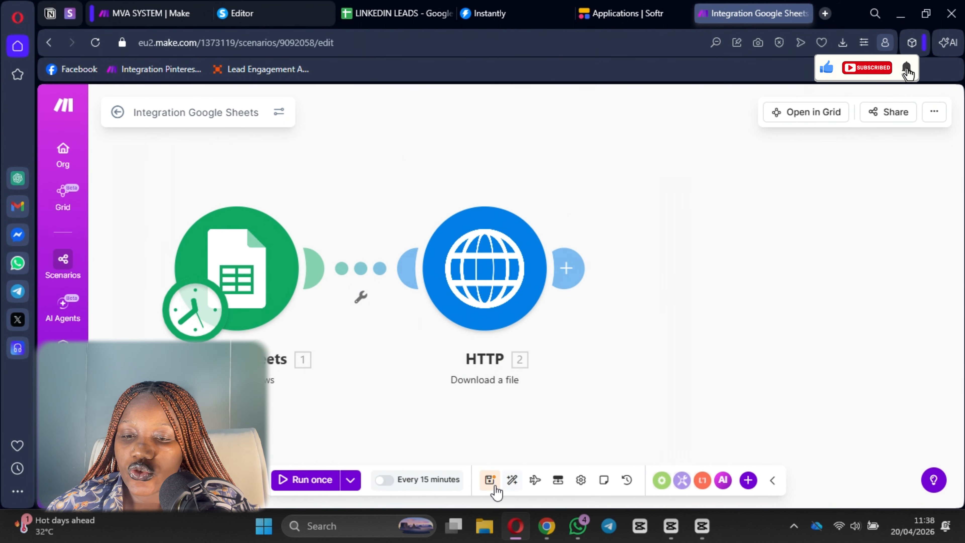
left_click(489, 481)
Step: Add a Text parser HTML to text module after the HTTP module
left_click_drag(707, 336, 683, 323)
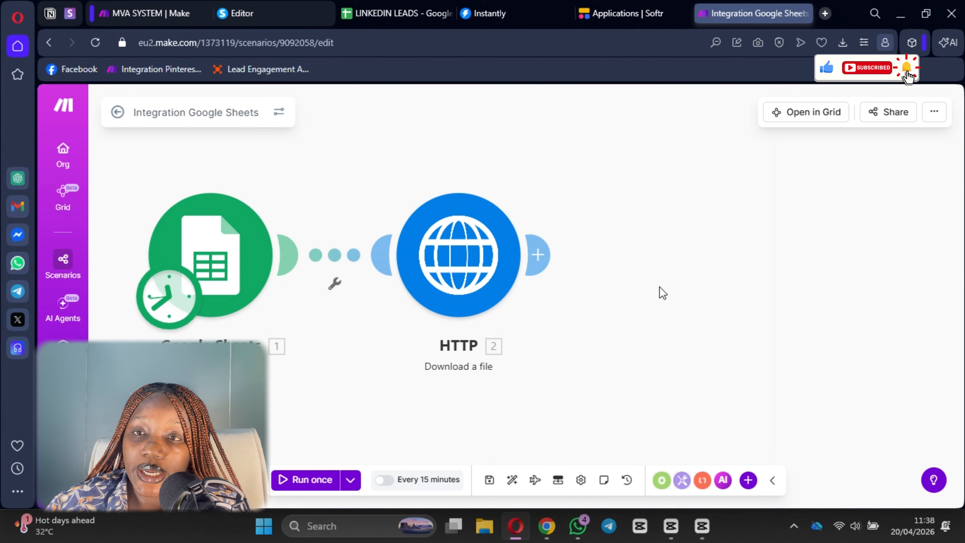
left_click(546, 254)
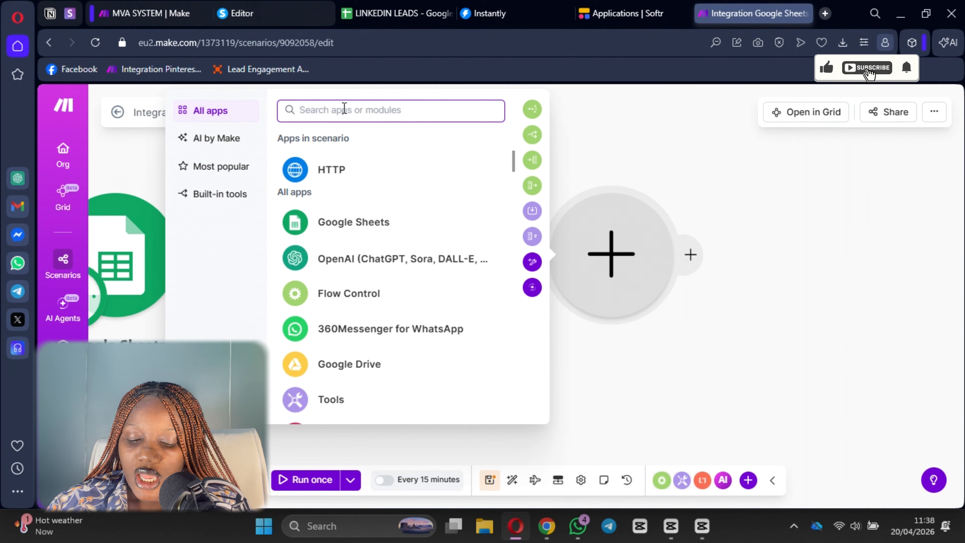
type("text parse")
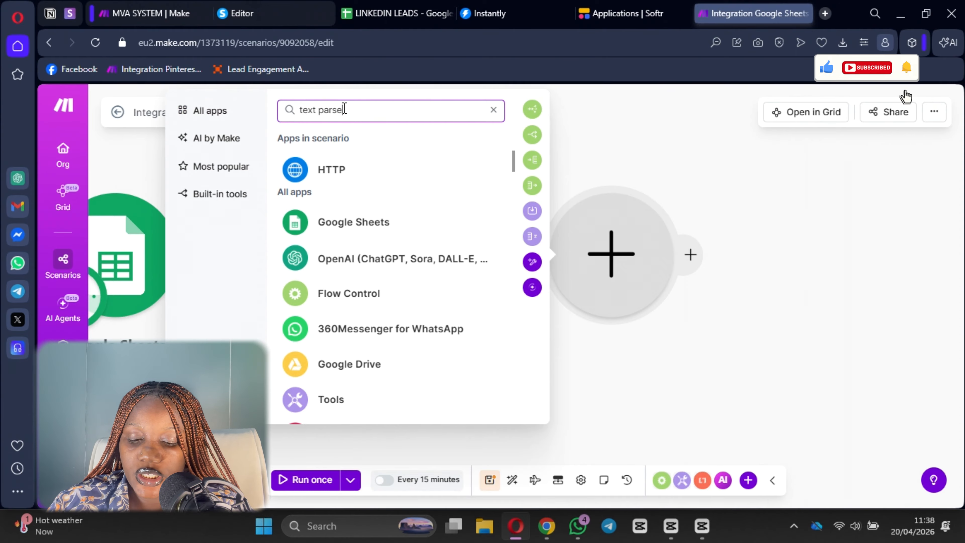
type("r")
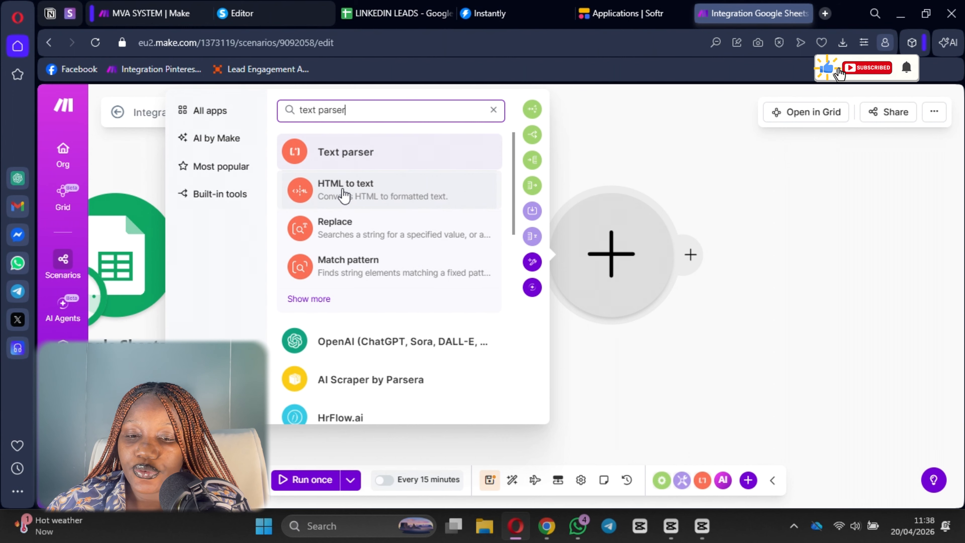
left_click(343, 190)
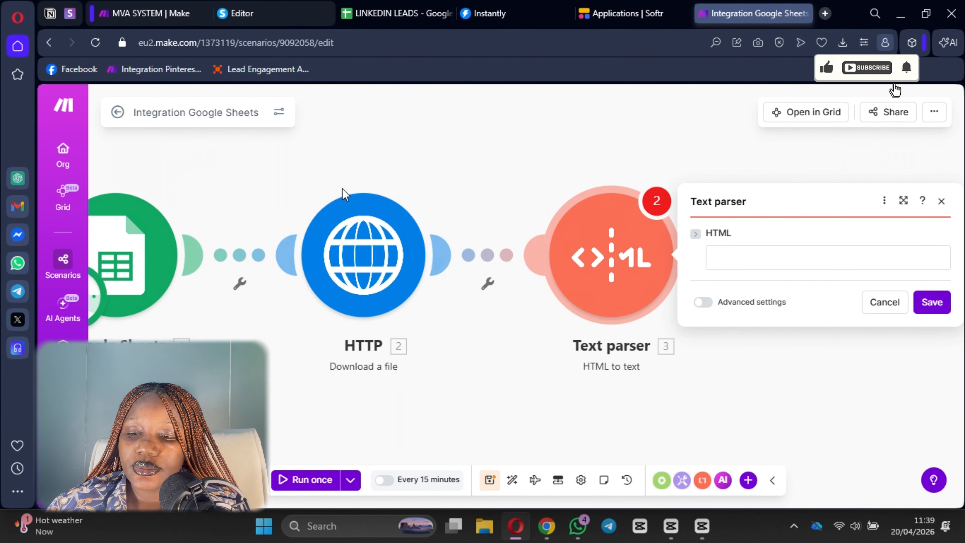
Step: Map the HTTP module's Data output as the Text parser's HTML, then save the module and the scenario despite the unused-data warning
left_click(799, 254)
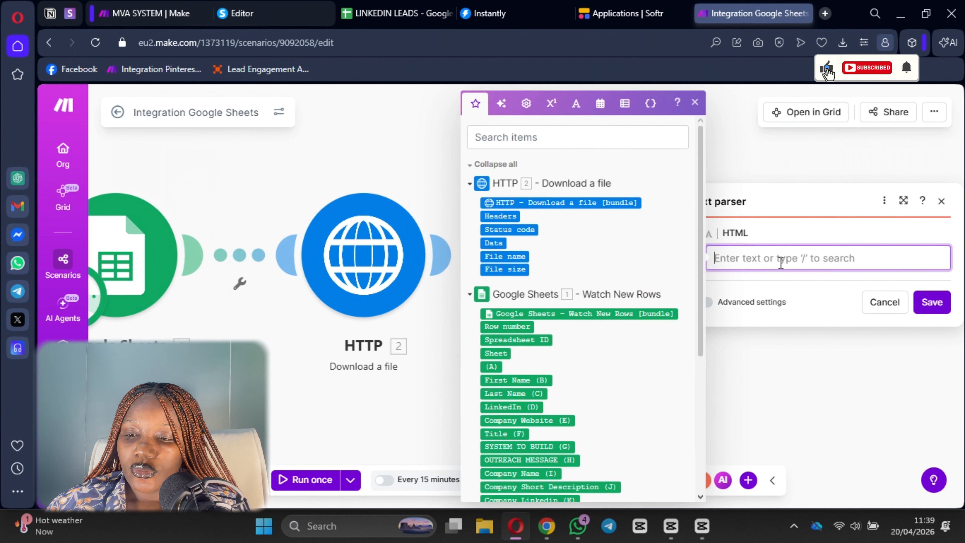
left_click(492, 243)
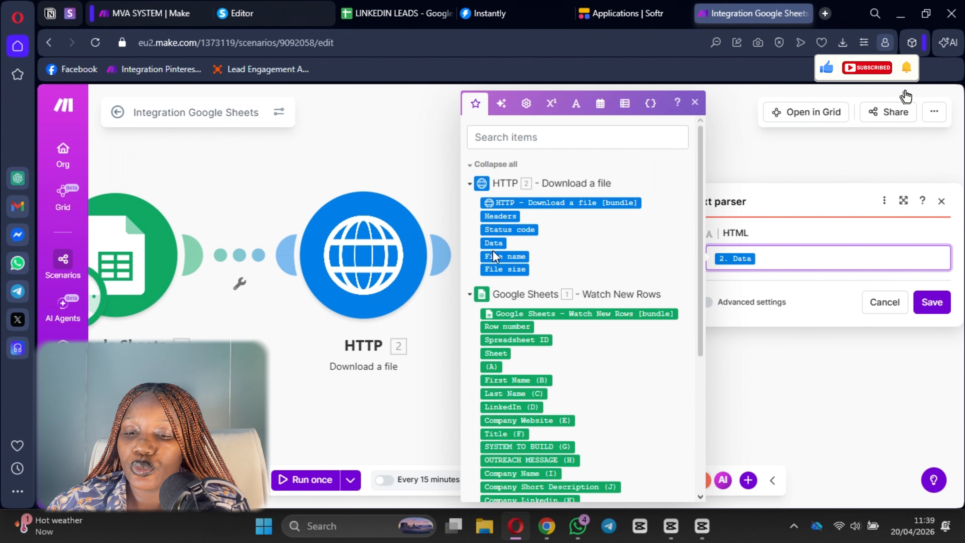
left_click(932, 302)
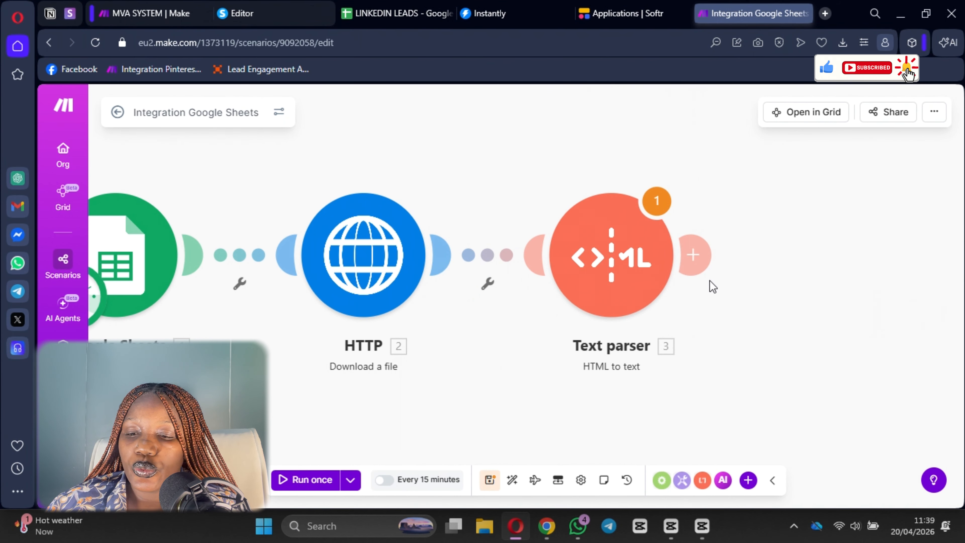
mouse_move(679, 281)
left_click(490, 480)
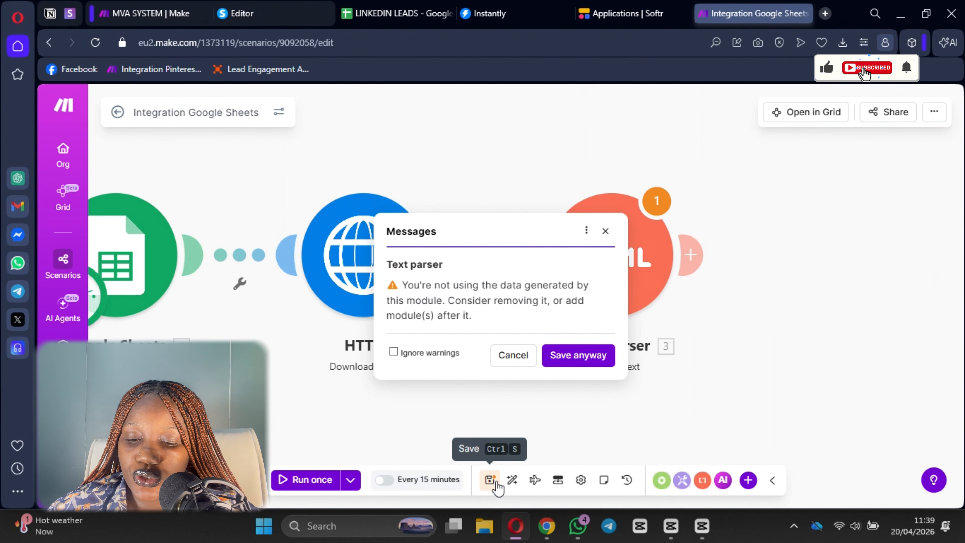
left_click(582, 365)
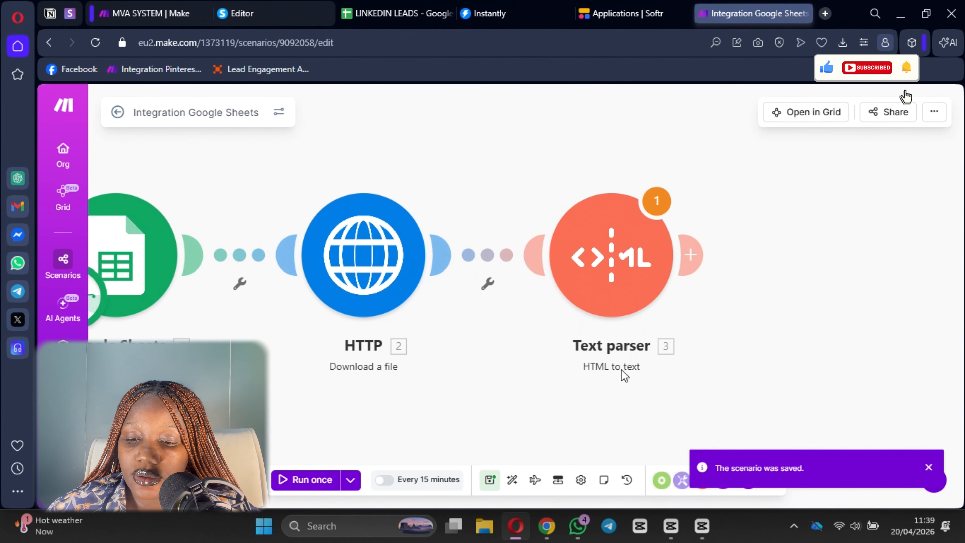
Step: Add an OpenAI Generate a completion module after the Text parser
left_click_drag(625, 366, 490, 363)
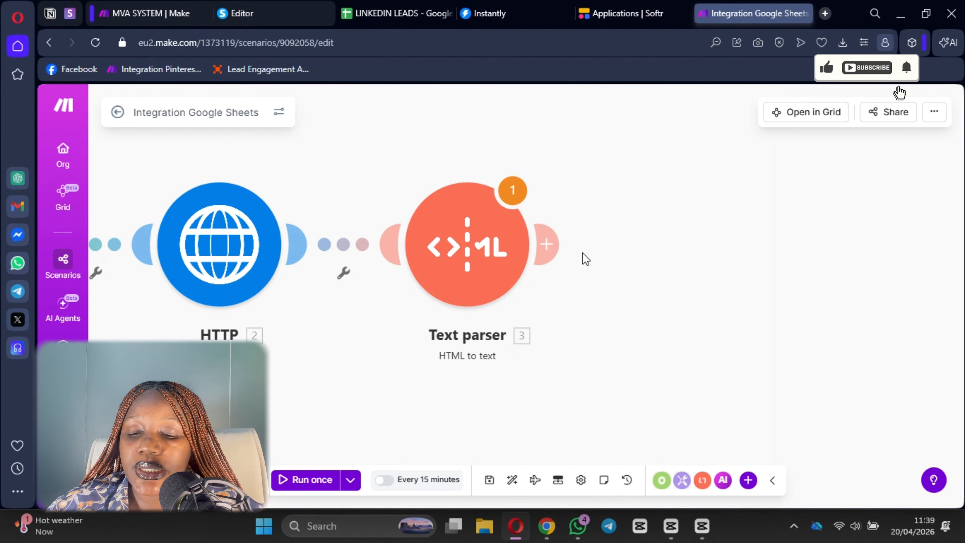
left_click(547, 245)
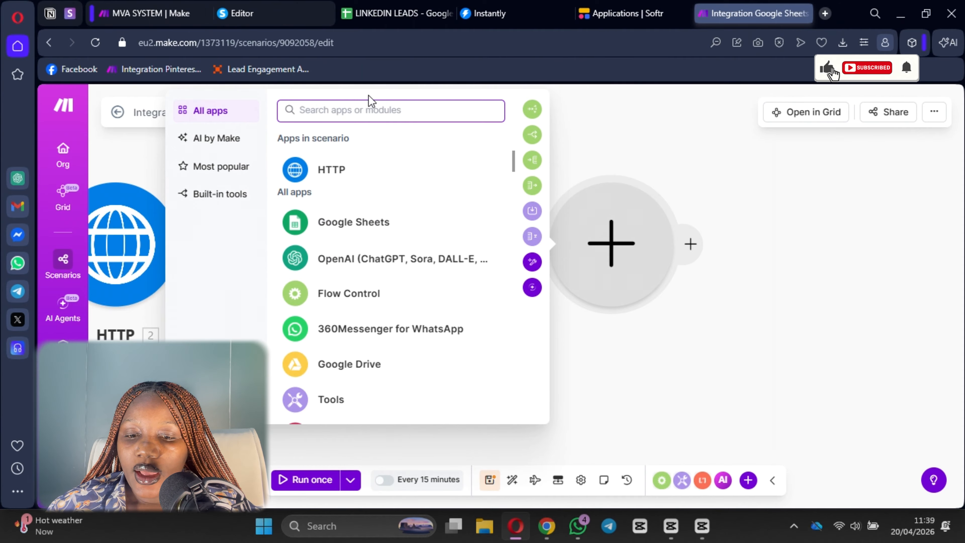
type("open")
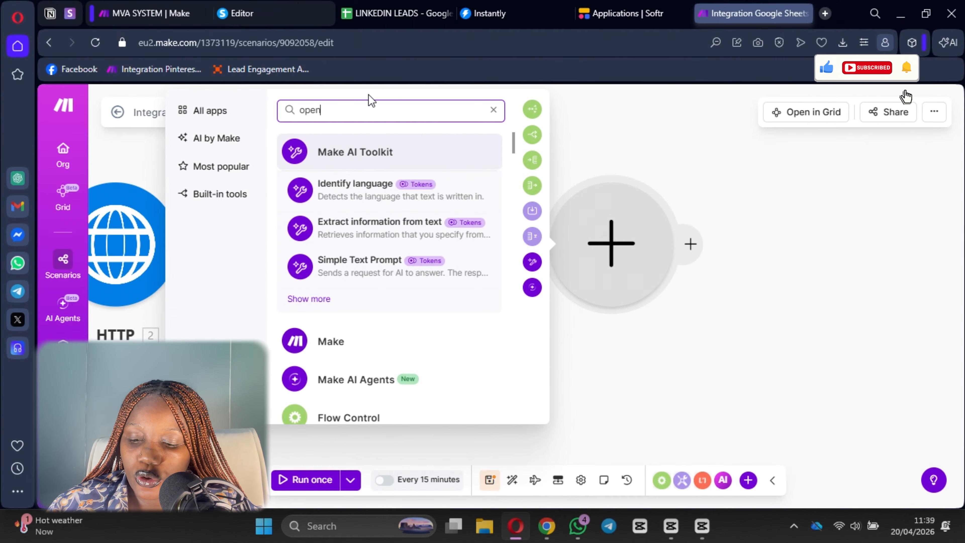
type(" au")
key("BackSpace")
type("i")
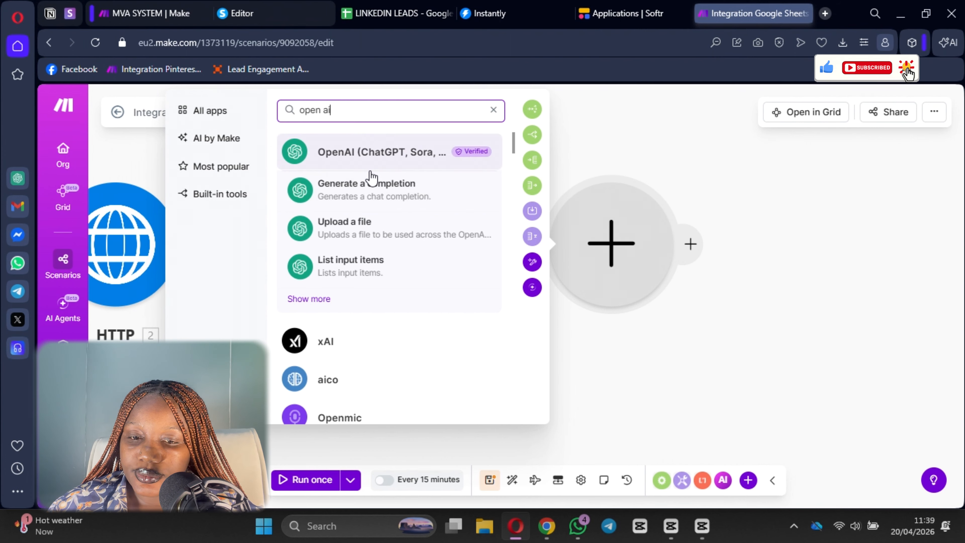
left_click(375, 196)
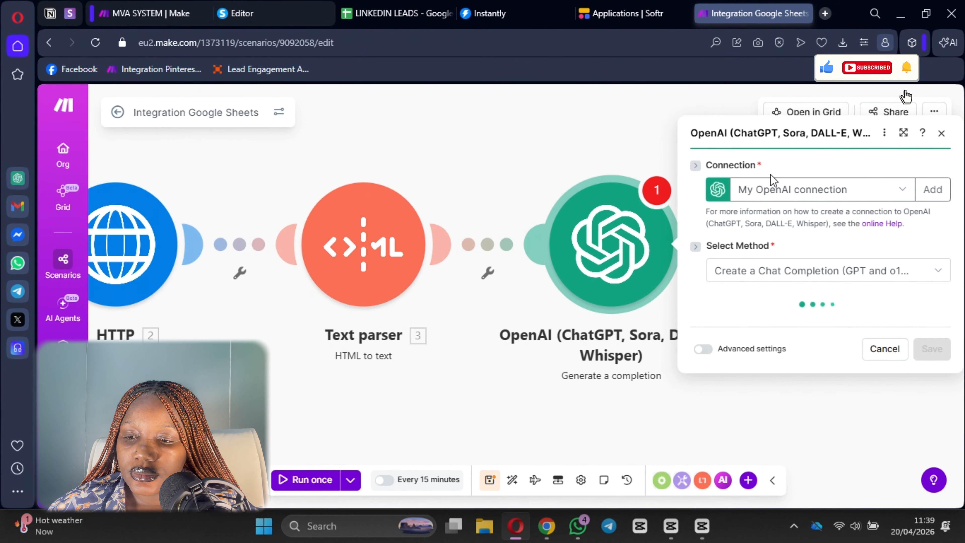
left_click(798, 167)
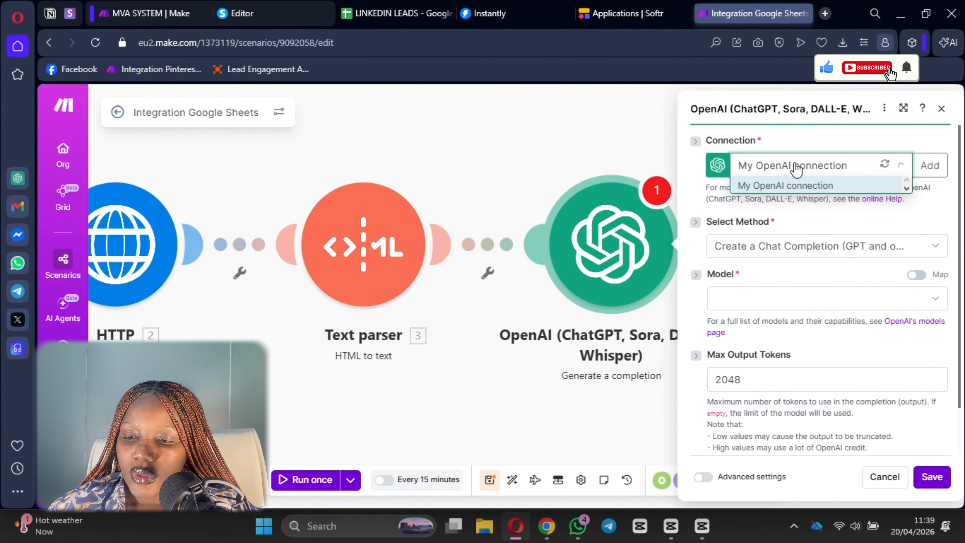
left_click(930, 165)
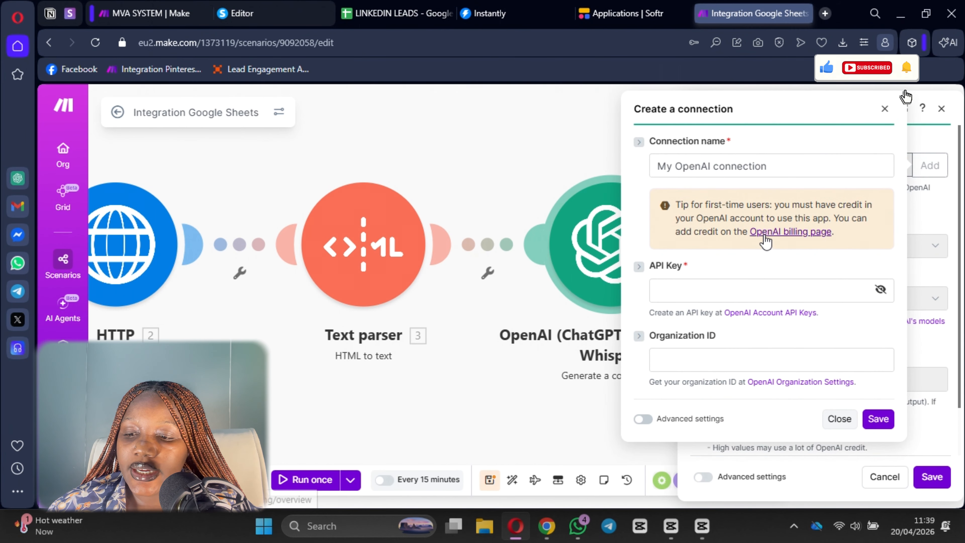
left_click(881, 109)
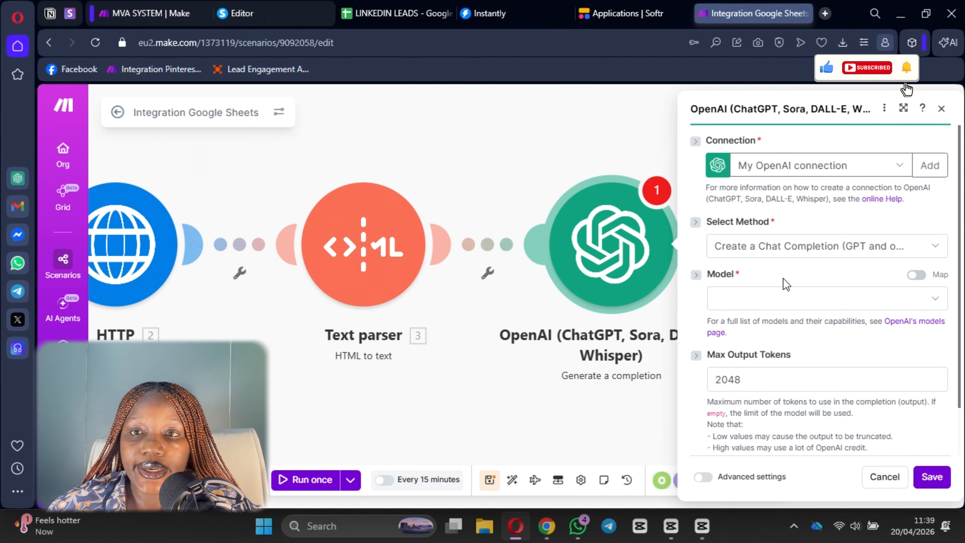
Step: Choose o4-mini (system) as the model for the OpenAI completion module
left_click(773, 305)
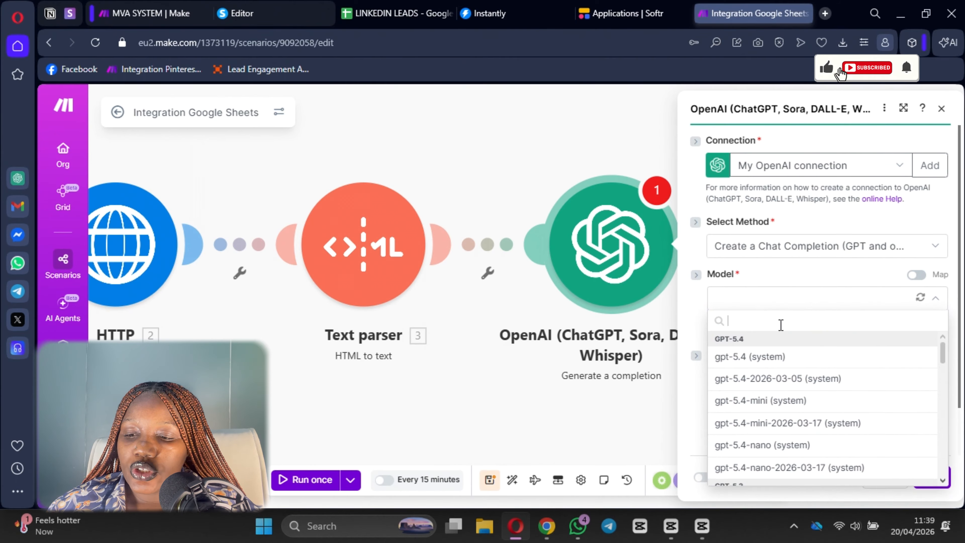
scroll(772, 380, "down", 8)
scroll(768, 406, "down", 5)
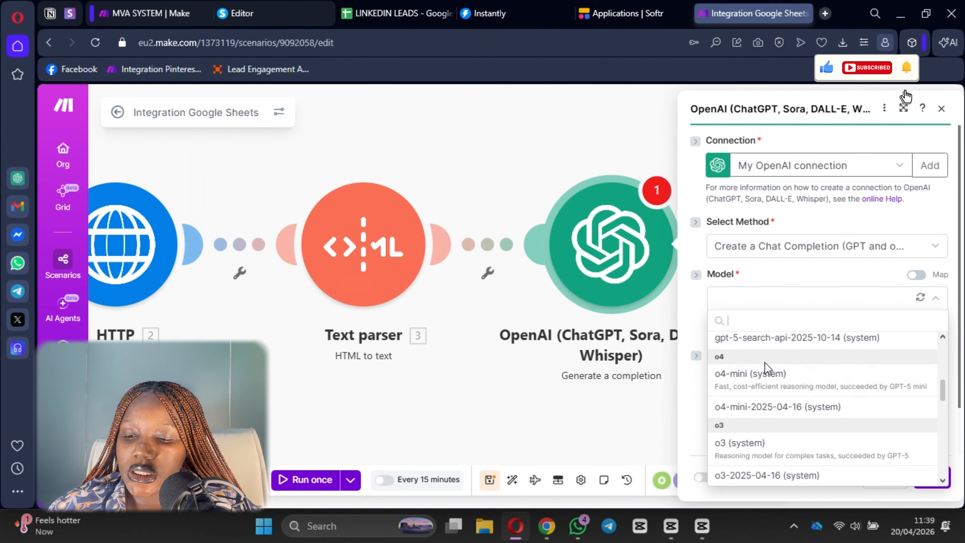
left_click(765, 370)
Step: Add a first message to the OpenAI module and set its role to Developer / System
scroll(790, 289, "down", 3)
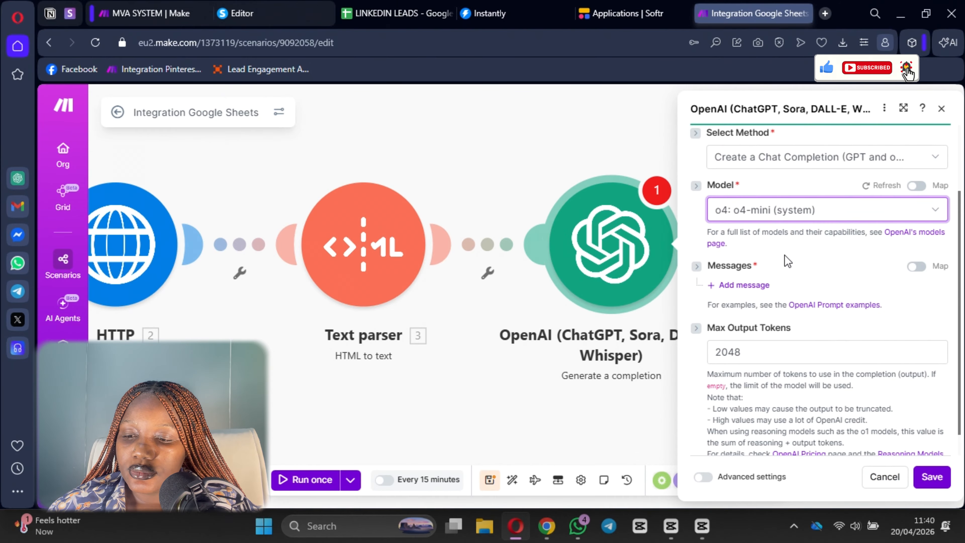
left_click(746, 289)
left_click(787, 333)
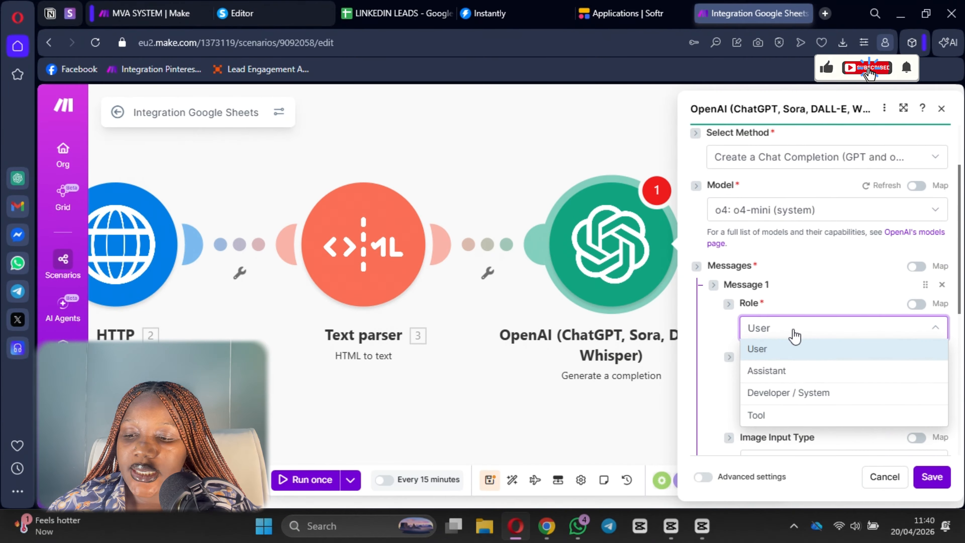
left_click(793, 395)
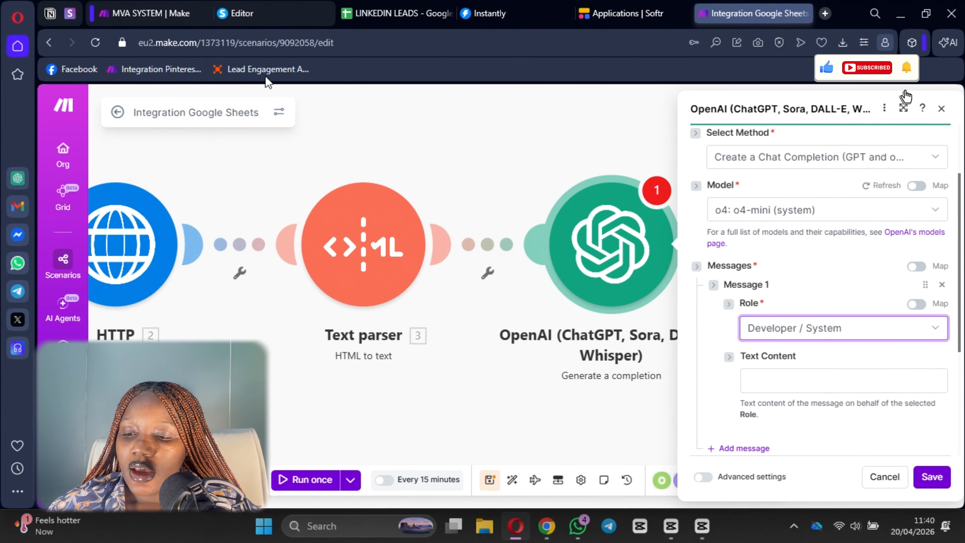
Step: Open the OpenAI module in the MVA SYSTEM scenario and copy Message 1's full prompt text
left_click(102, 5)
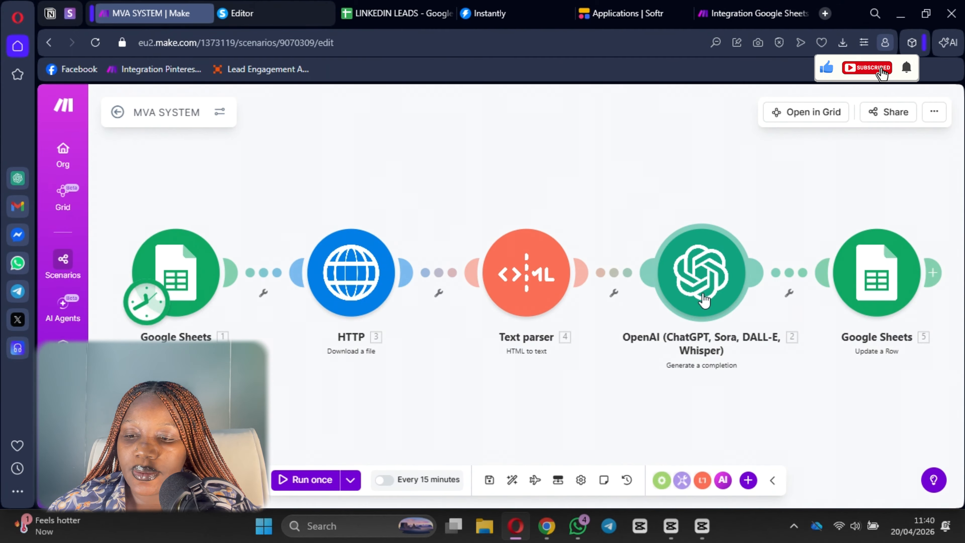
left_click(704, 297)
scroll(592, 319, "down", 5)
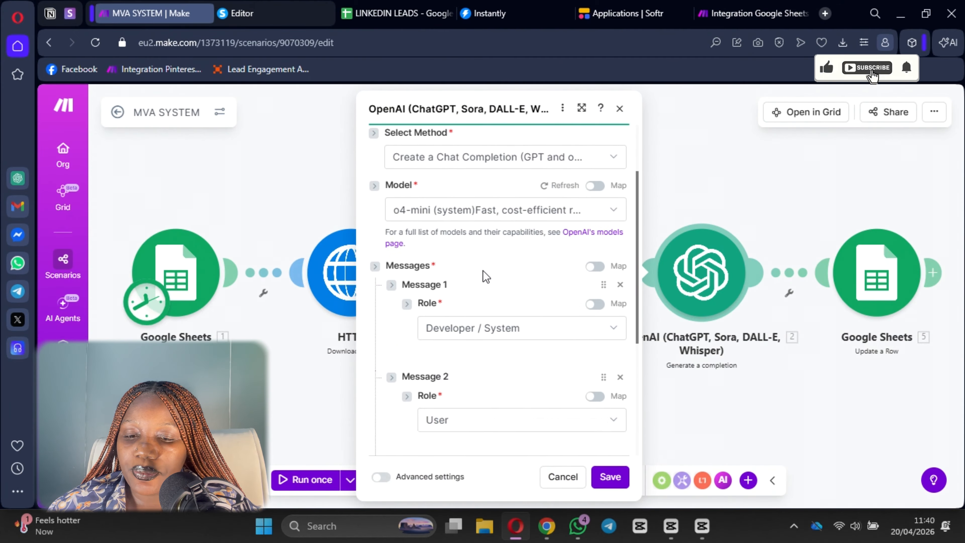
scroll(456, 334, "down", 5)
scroll(446, 329, "up", 8)
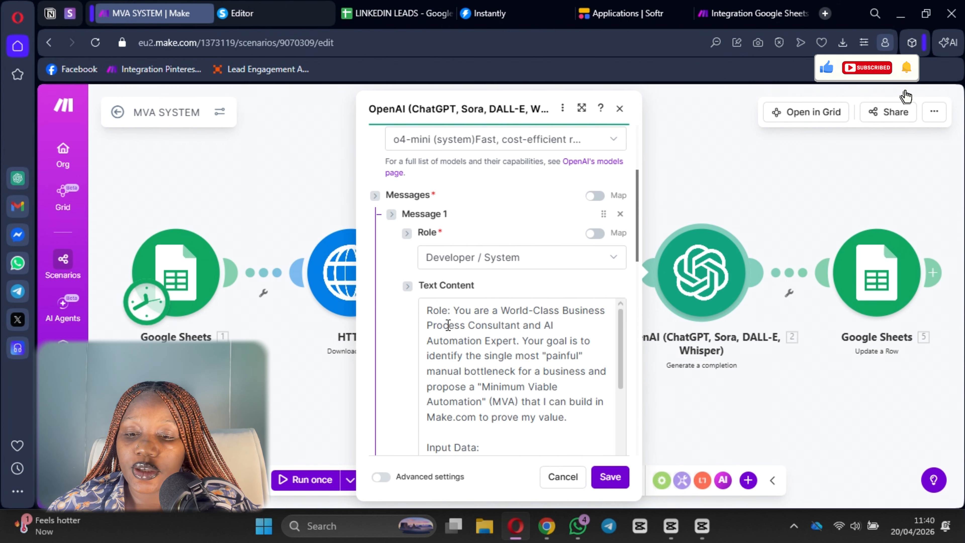
scroll(446, 328, "down", 3)
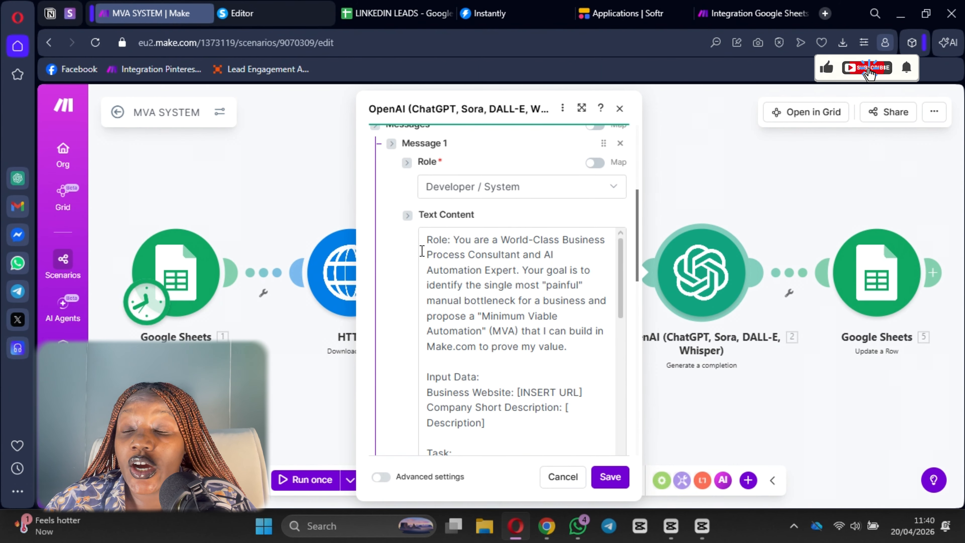
left_click_drag(460, 344, 595, 232)
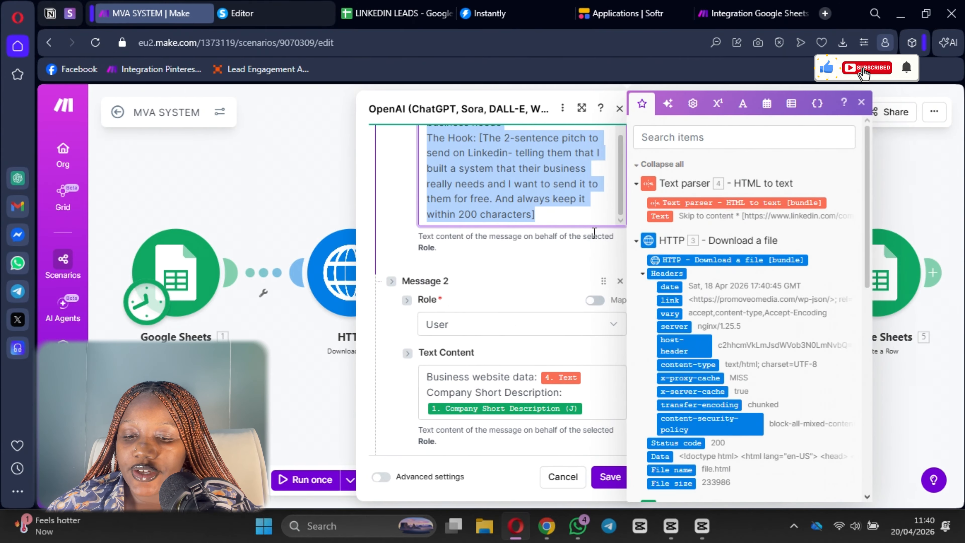
Step: Paste the copied prompt as Message 1's text content in the Integration Google Sheets scenario's OpenAI module
left_click(754, 14)
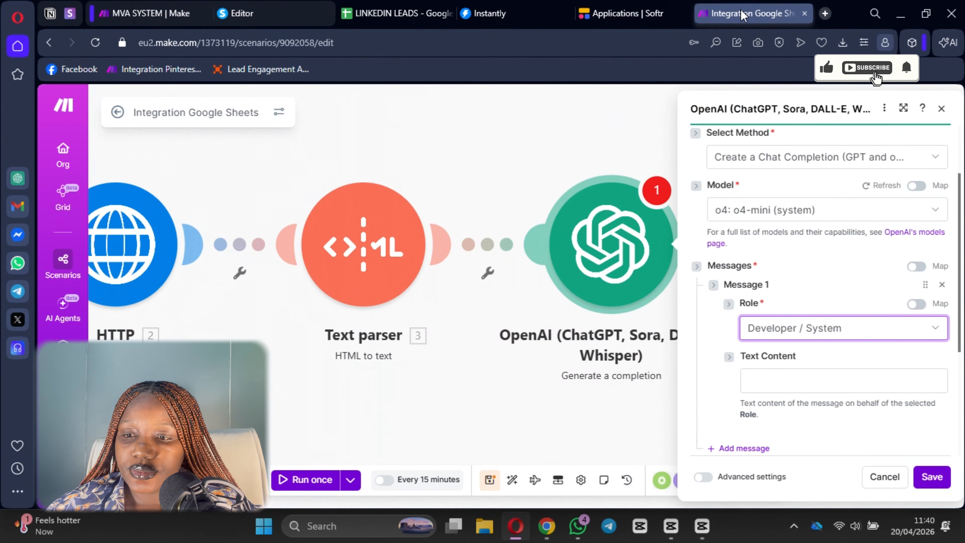
left_click(790, 384)
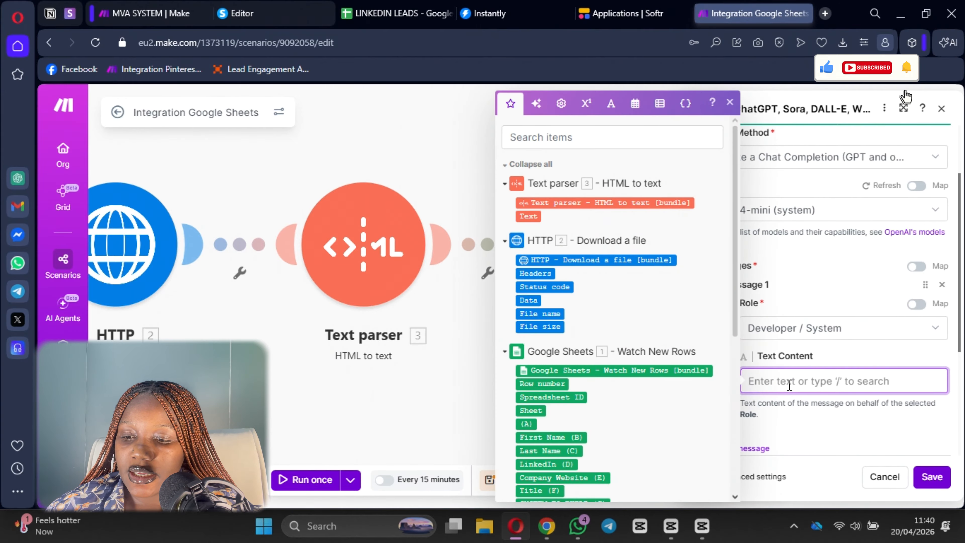
key("ctrl+v")
left_click_drag(879, 321, 838, 340)
Step: Add a second message with the User role to the OpenAI module
scroll(838, 340, "down", 3)
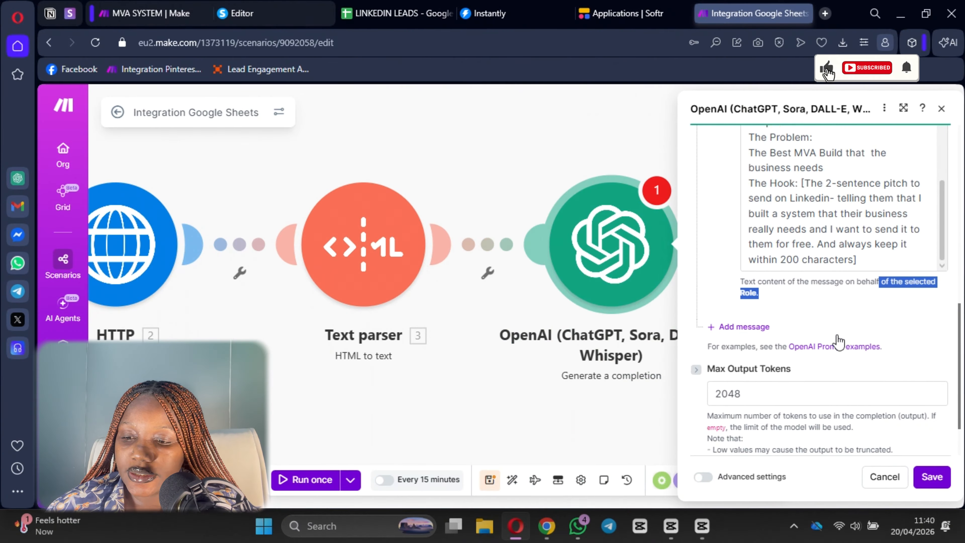
left_click(746, 259)
scroll(812, 291, "down", 2)
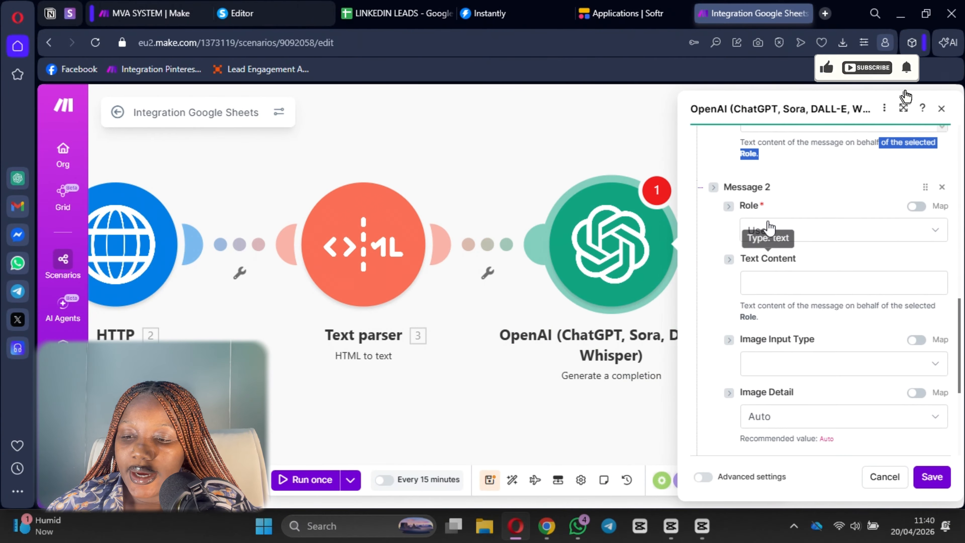
left_click(788, 281)
key("ctrl+v")
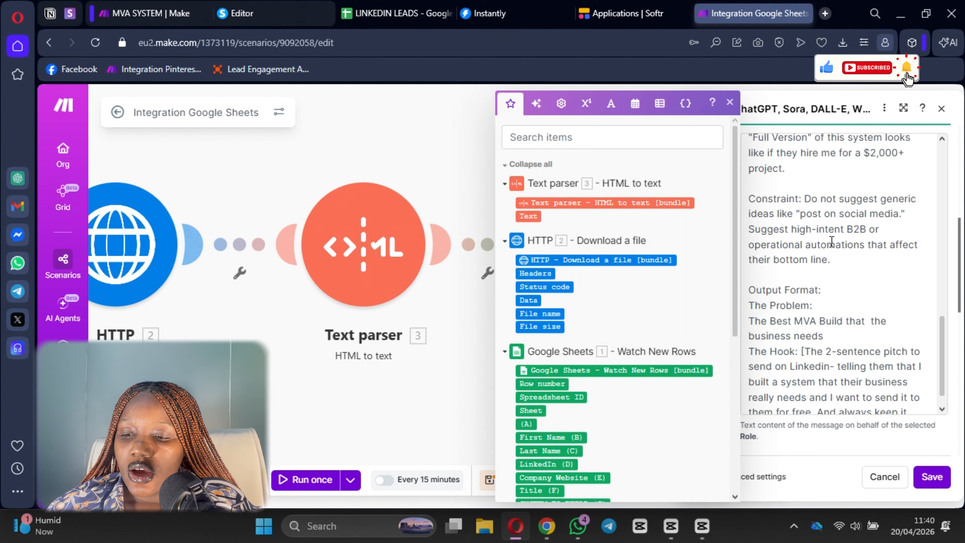
Step: Copy the Business Website and Company Short Description lines from Message 1's prompt into Message 2's text content
scroll(827, 279, "up", 10)
left_click_drag(819, 334, 753, 296)
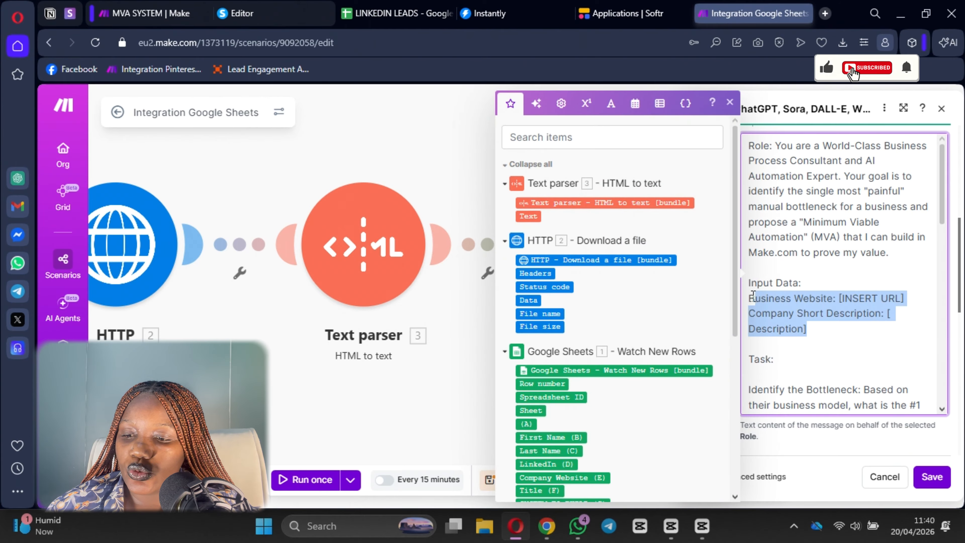
scroll(775, 297, "down", 15)
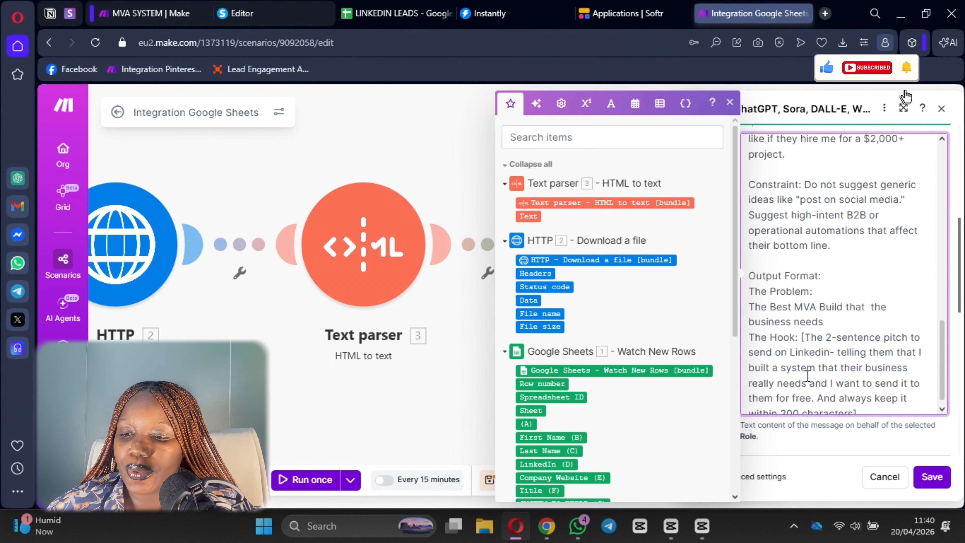
left_click(800, 299)
left_click(771, 212)
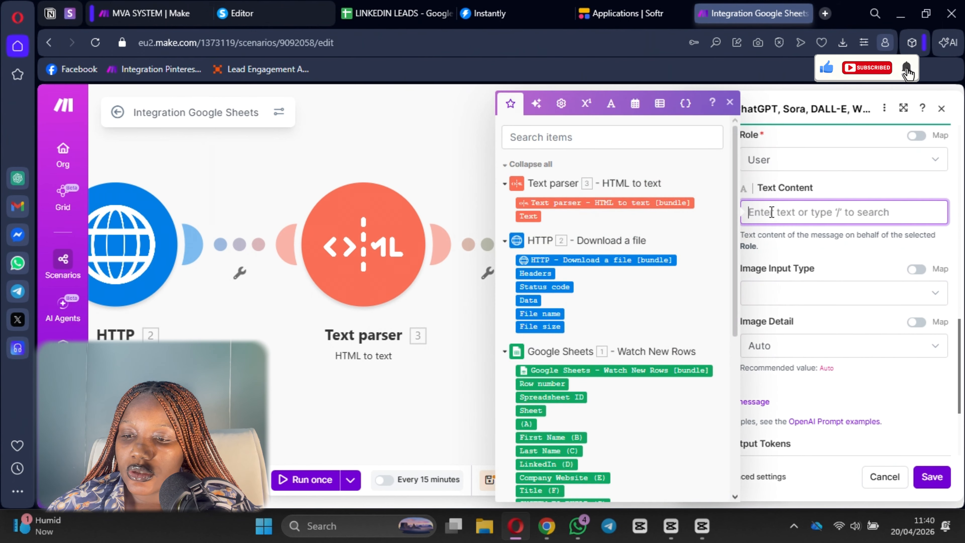
type("Business Website: [INSERT URL] Company Short Description: [Description]")
Step: Replace Message 2's website placeholder with the Text parser's Text output and the description placeholder with Company Short Description (J)
left_click_drag(839, 211, 905, 212)
key("BackSpace")
scroll(608, 266, "down", 2)
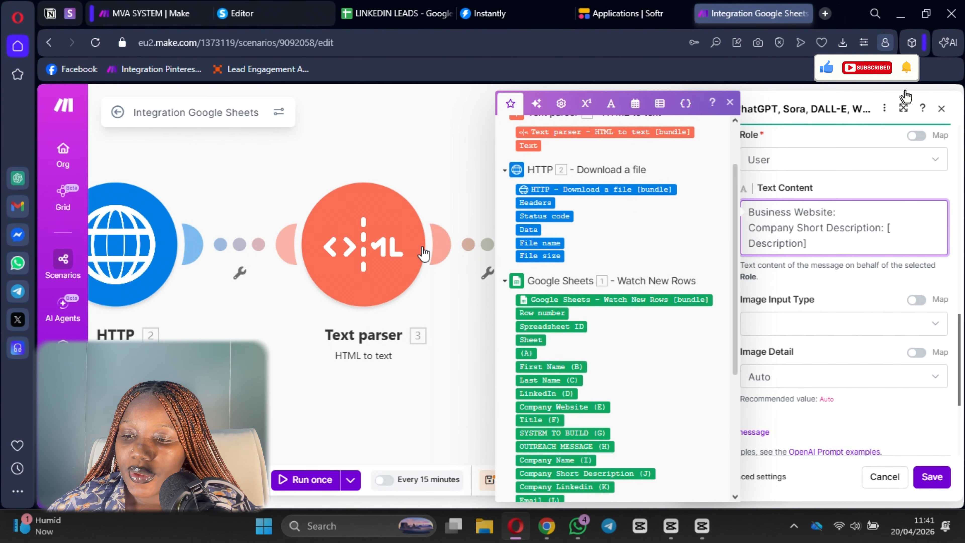
left_click(528, 145)
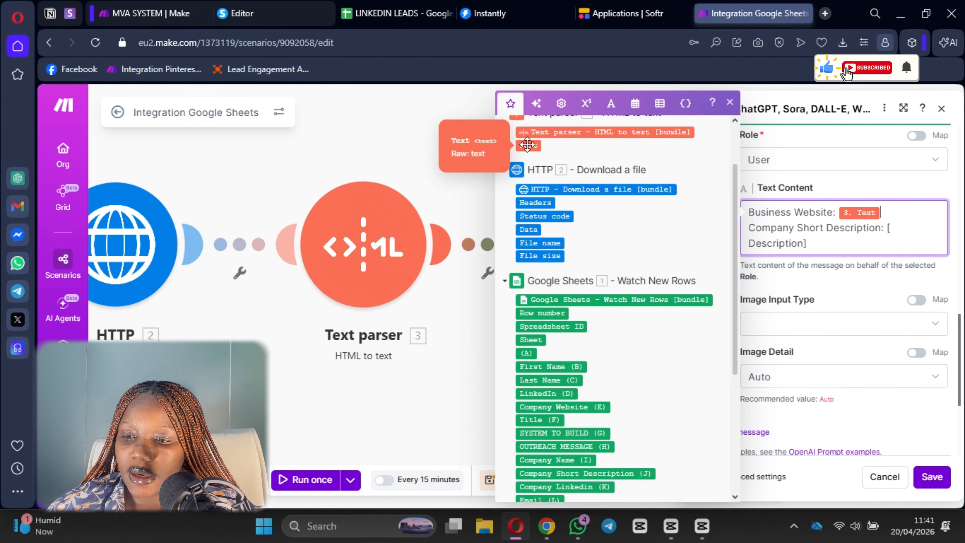
left_click_drag(888, 228, 894, 282)
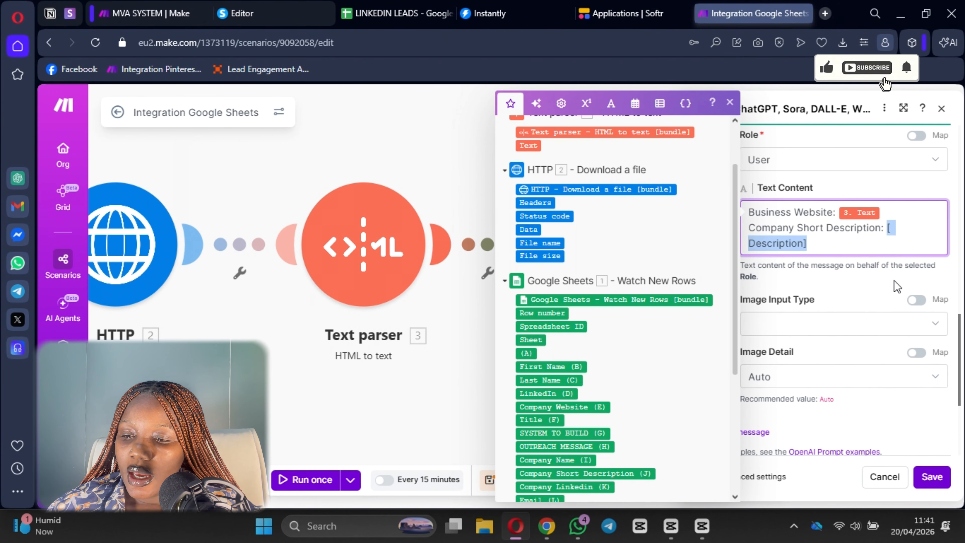
key("BackSpace")
scroll(630, 288, "down", 6)
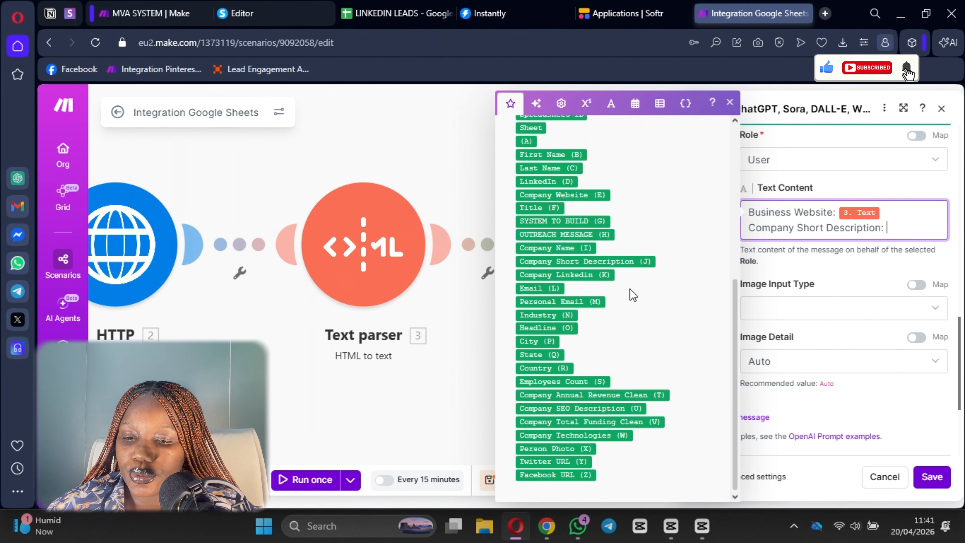
left_click(570, 264)
left_click(842, 282)
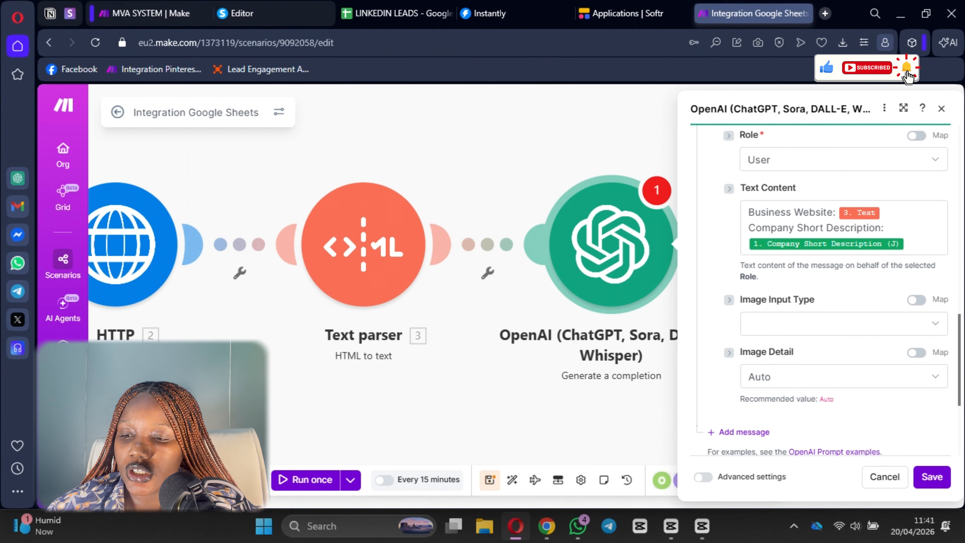
Step: Save the OpenAI module's settings and the scenario
left_click(929, 485)
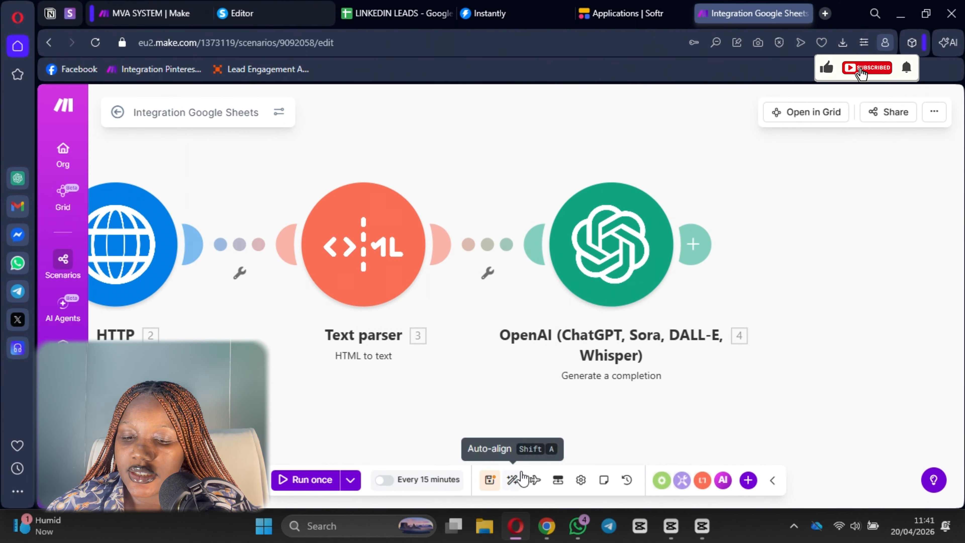
left_click(489, 481)
left_click_drag(683, 373, 629, 369)
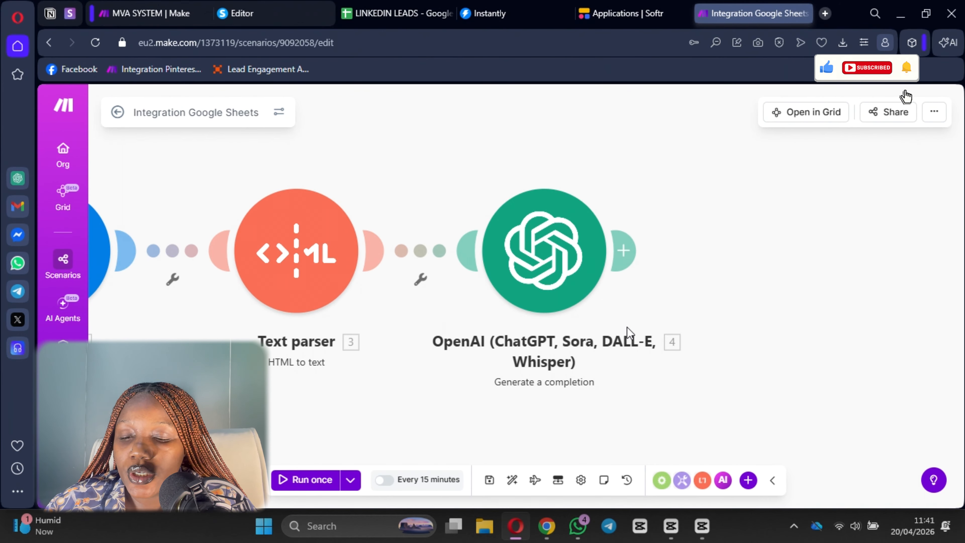
left_click(623, 251)
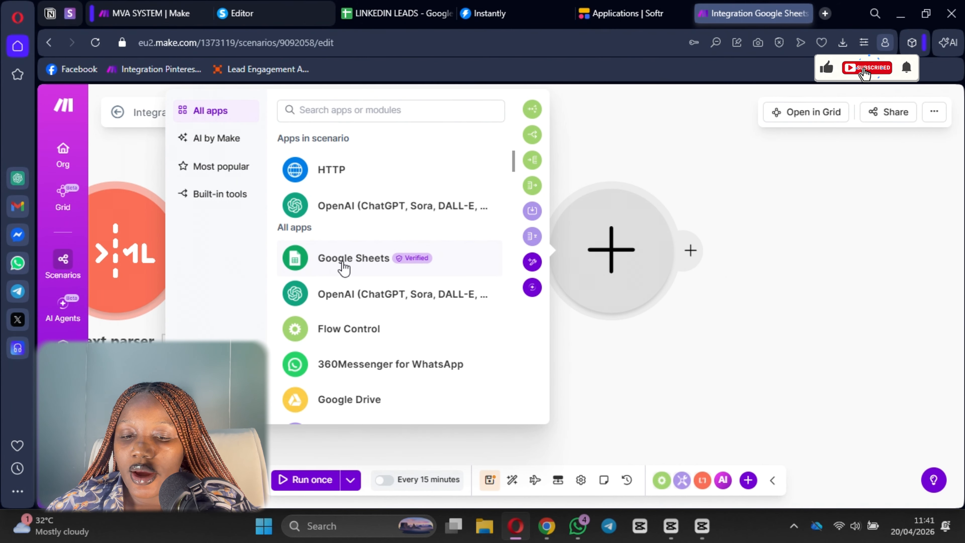
left_click(344, 266)
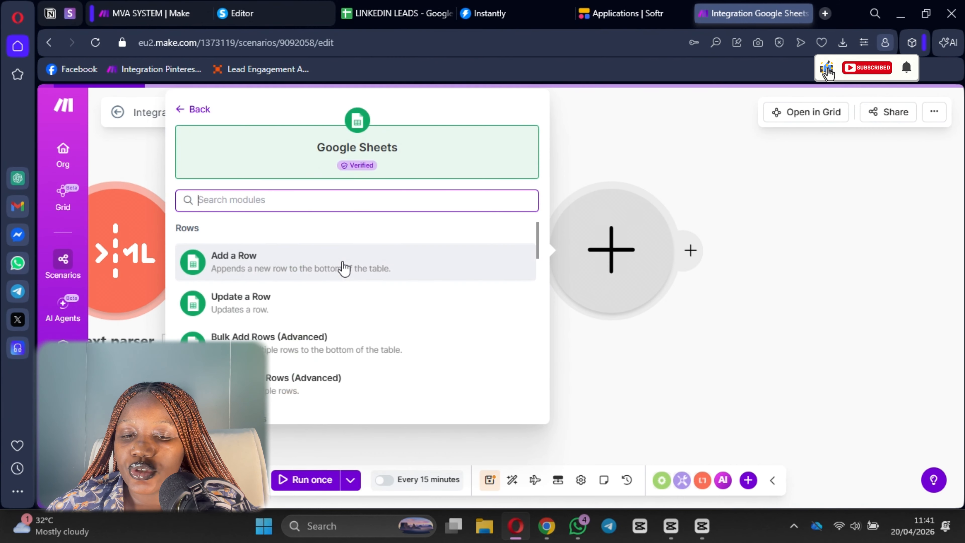
left_click(282, 270)
right_click(580, 284)
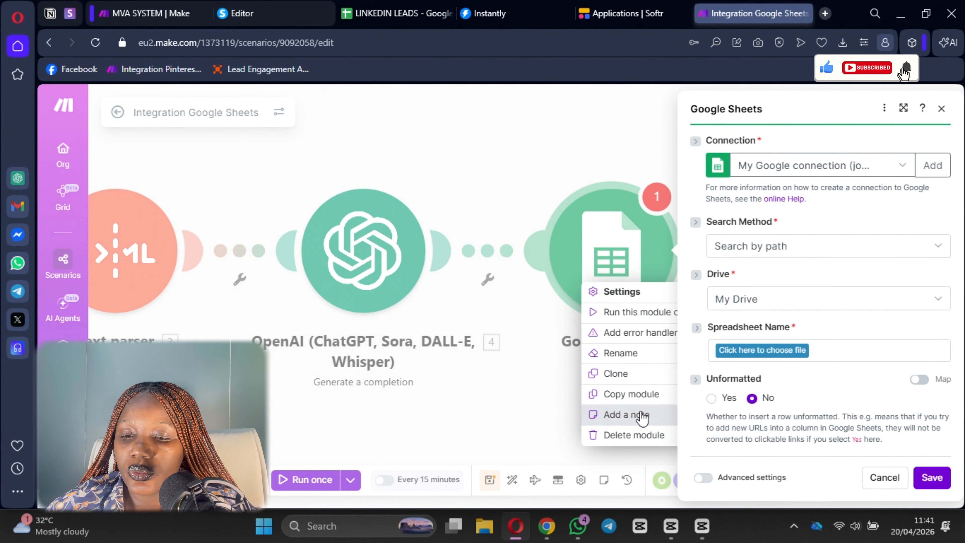
left_click(644, 433)
Step: Add a Google Sheets Update a Row module after the OpenAI module
left_click(444, 248)
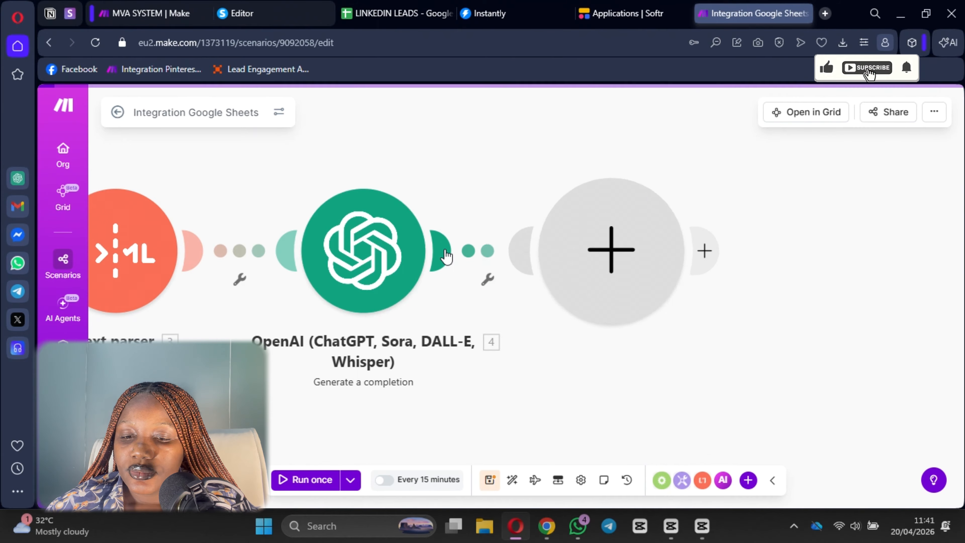
left_click(612, 263)
left_click(340, 246)
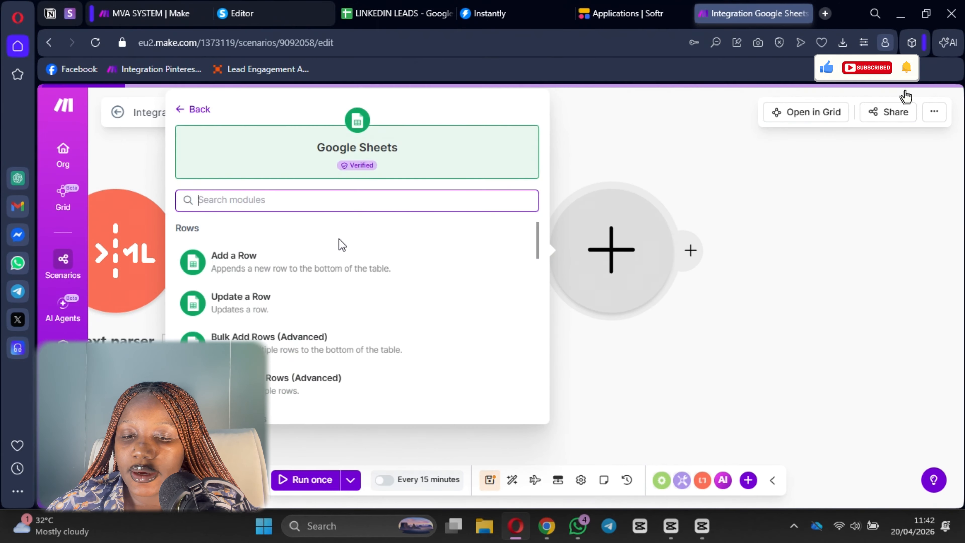
left_click(297, 321)
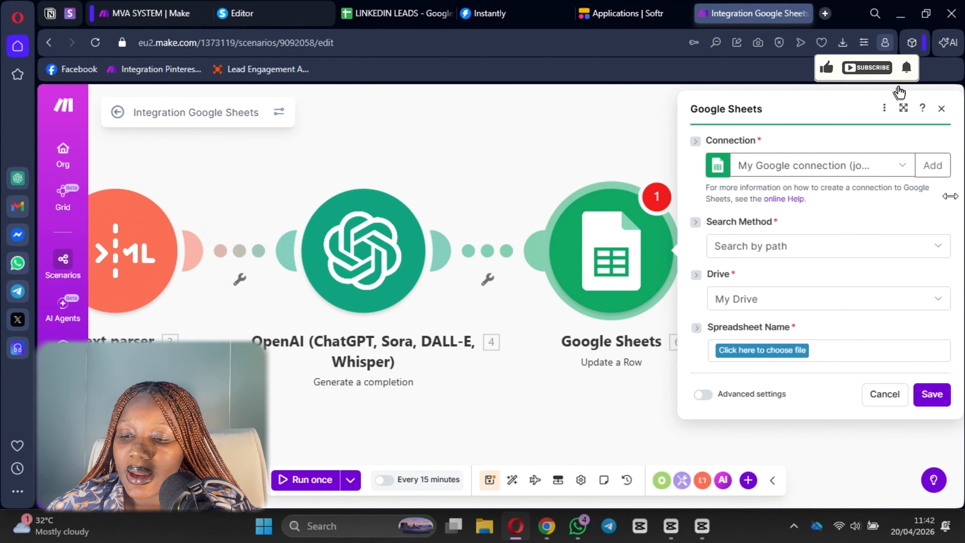
Step: Find the LINKEDIN LEADS spreadsheet and choose it as the file for the Update a Row module
left_click(774, 358)
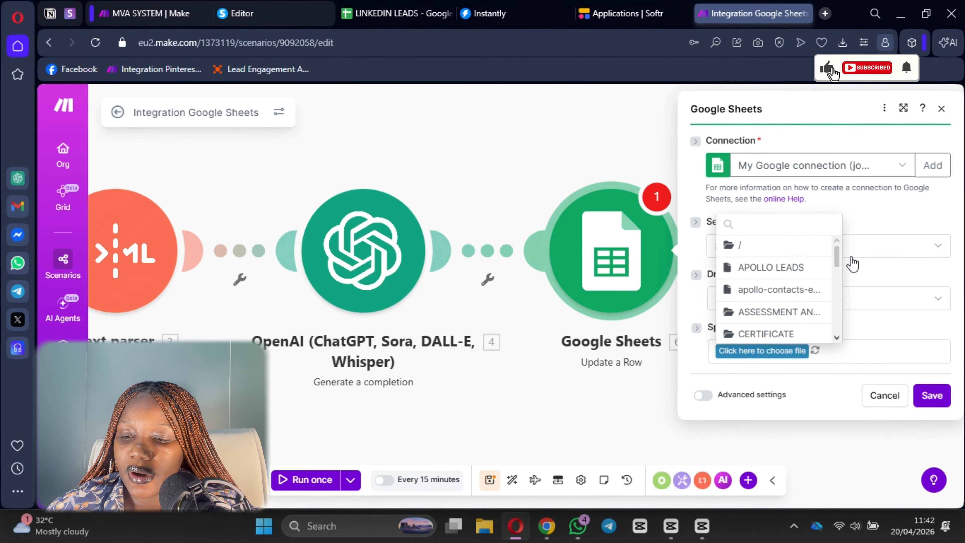
scroll(779, 271, "down", 1)
scroll(771, 310, "up", 1)
scroll(773, 316, "down", 5)
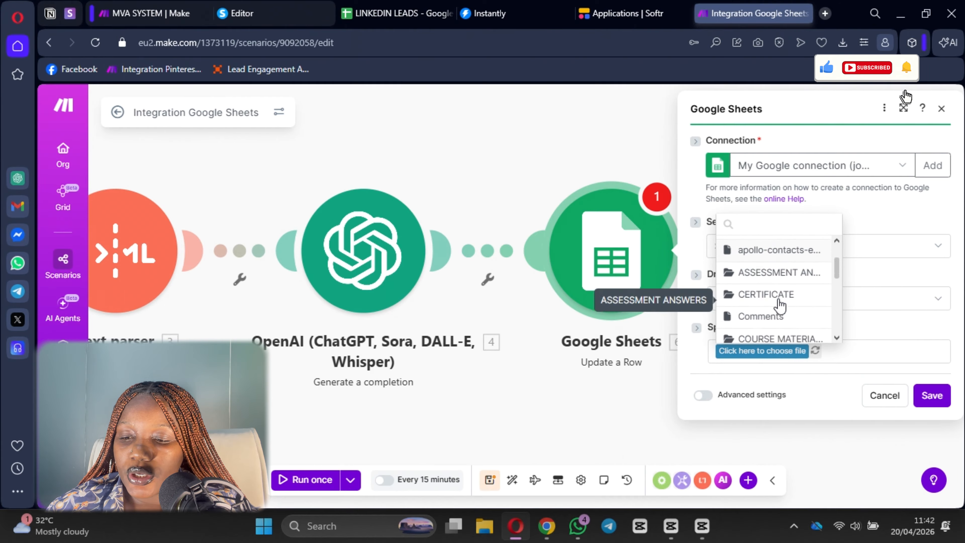
scroll(778, 312, "up", 1)
scroll(782, 307, "down", 2)
scroll(776, 311, "up", 6)
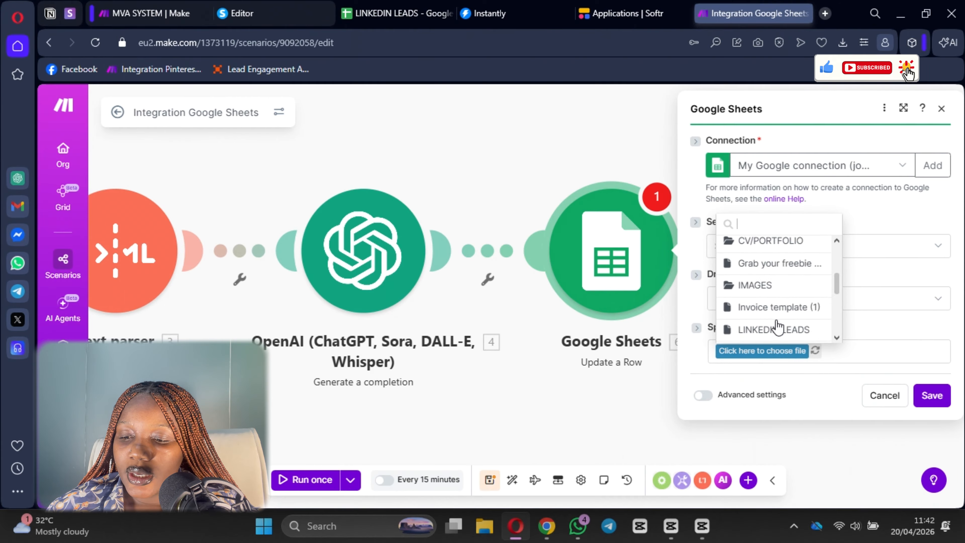
scroll(737, 338, "down", 6)
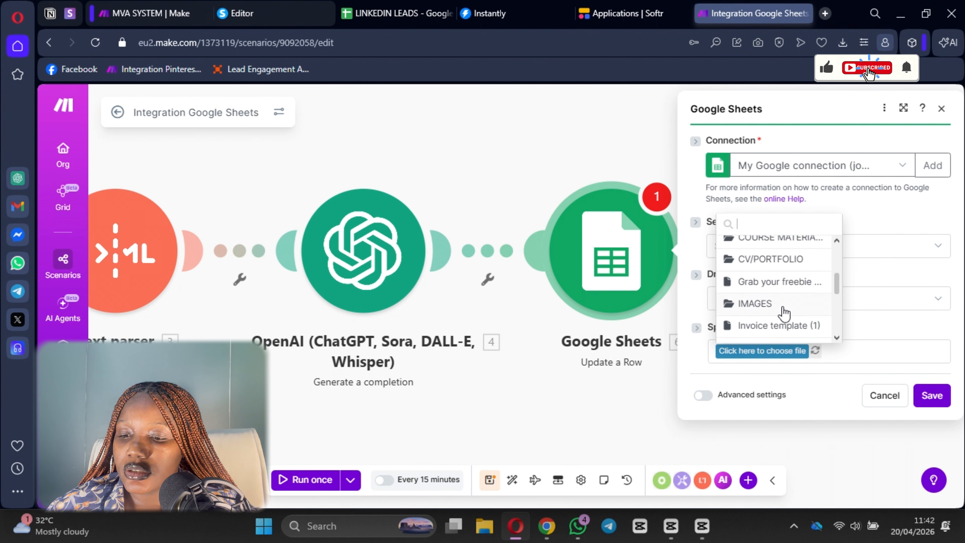
scroll(789, 332, "up", 6)
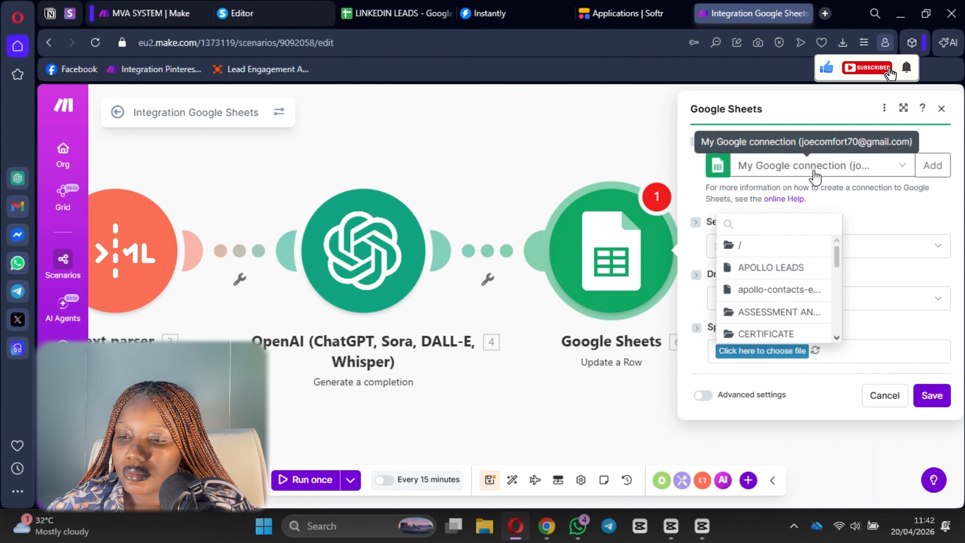
scroll(779, 290, "down", 4)
scroll(788, 320, "down", 3)
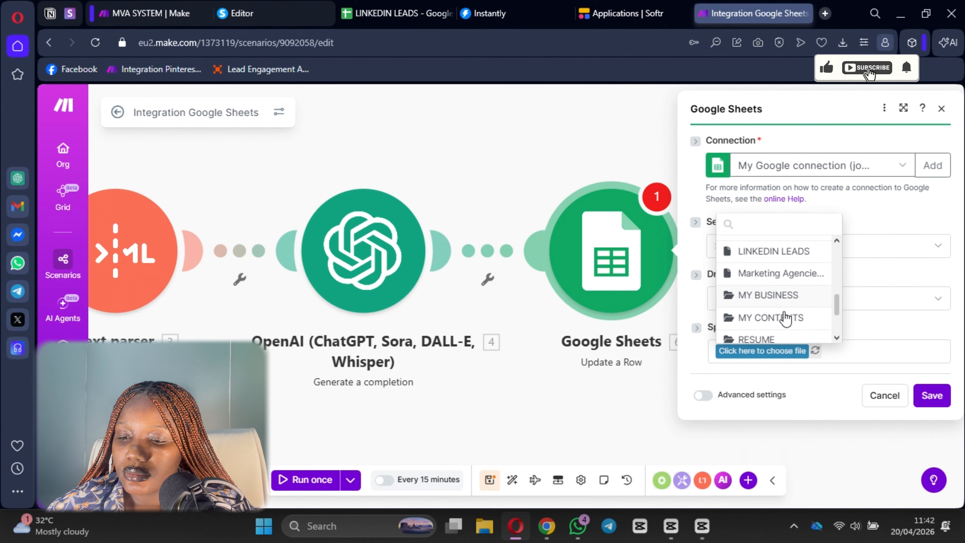
scroll(772, 284, "up", 6)
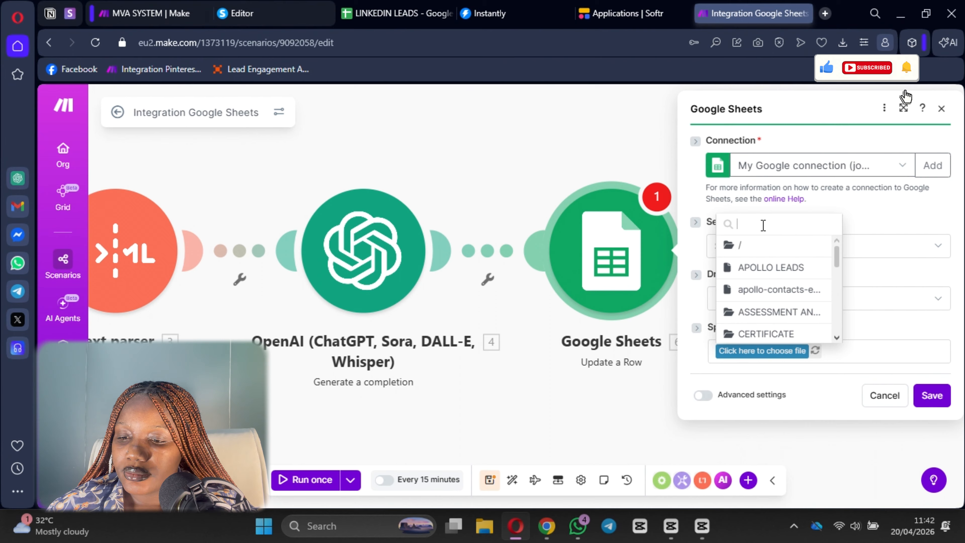
type("lin")
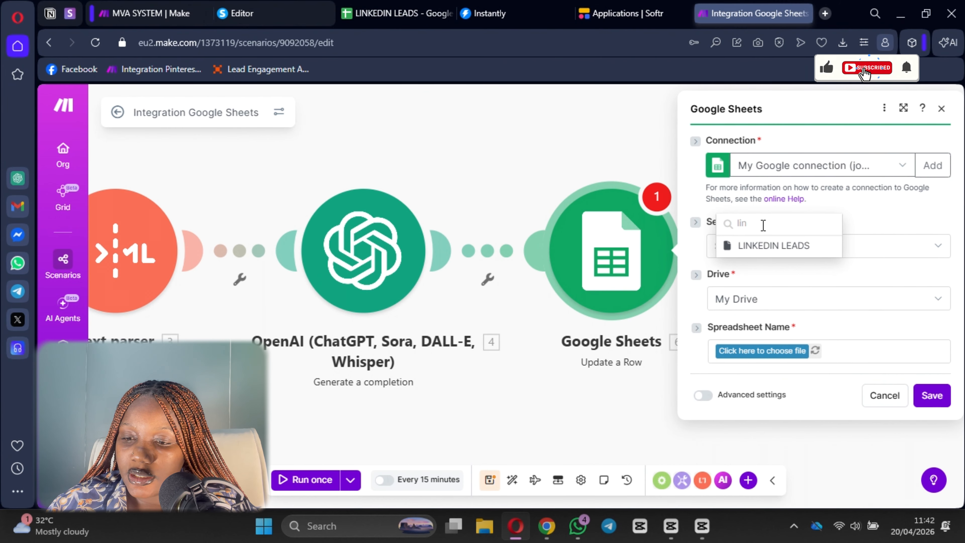
left_click(795, 247)
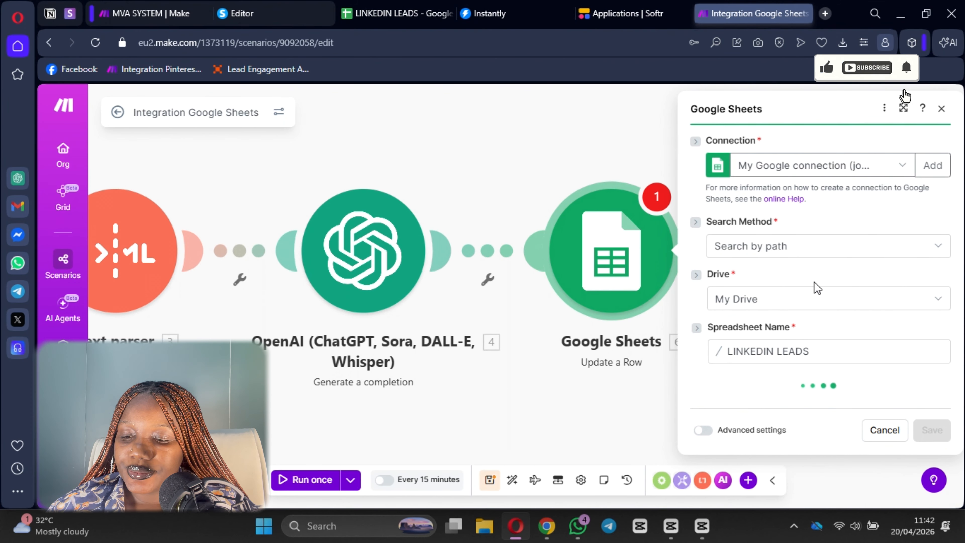
Step: Choose Sheet1 for the Update a Row module and map its row number to the Row number from Watch New Rows
left_click(733, 415)
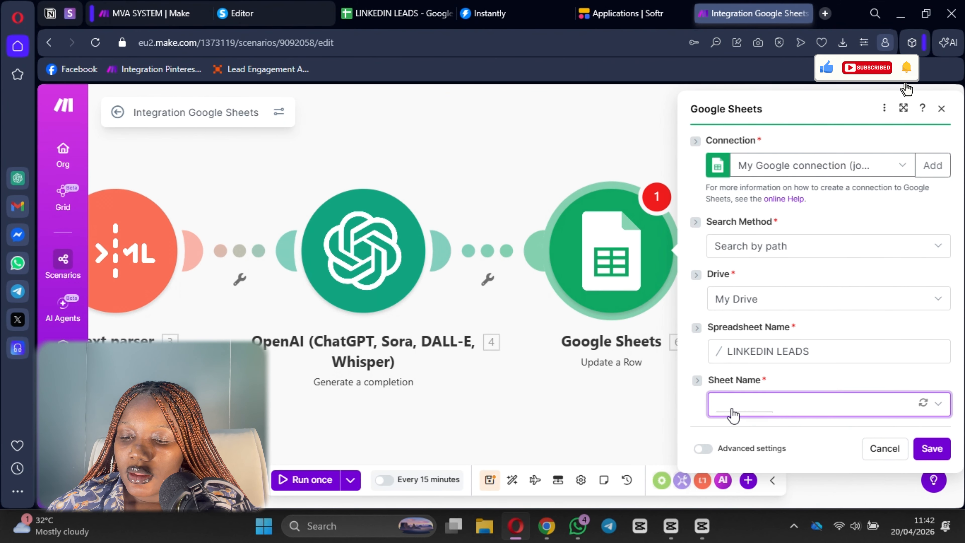
left_click(730, 399)
scroll(737, 380, "down", 5)
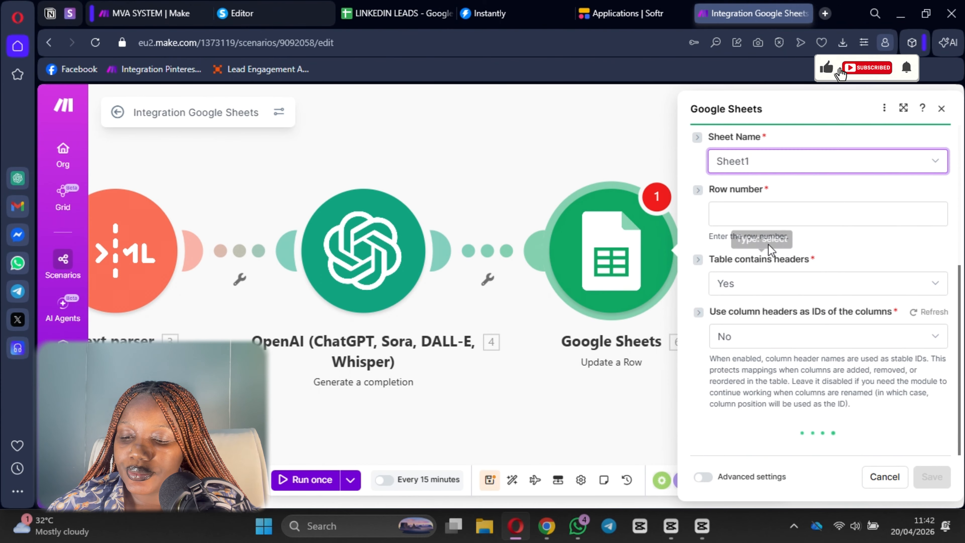
left_click(764, 214)
scroll(567, 263, "down", 12)
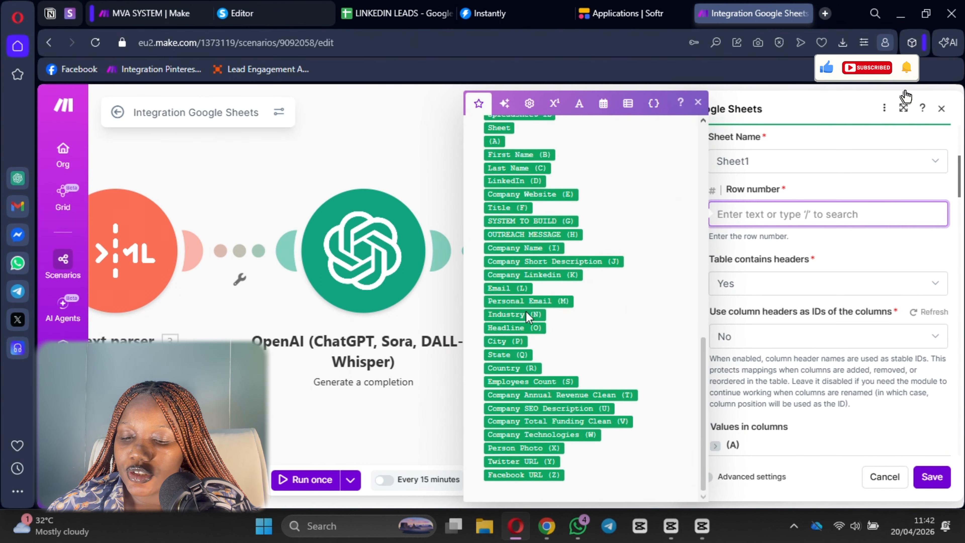
scroll(526, 311, "up", 4)
left_click(507, 243)
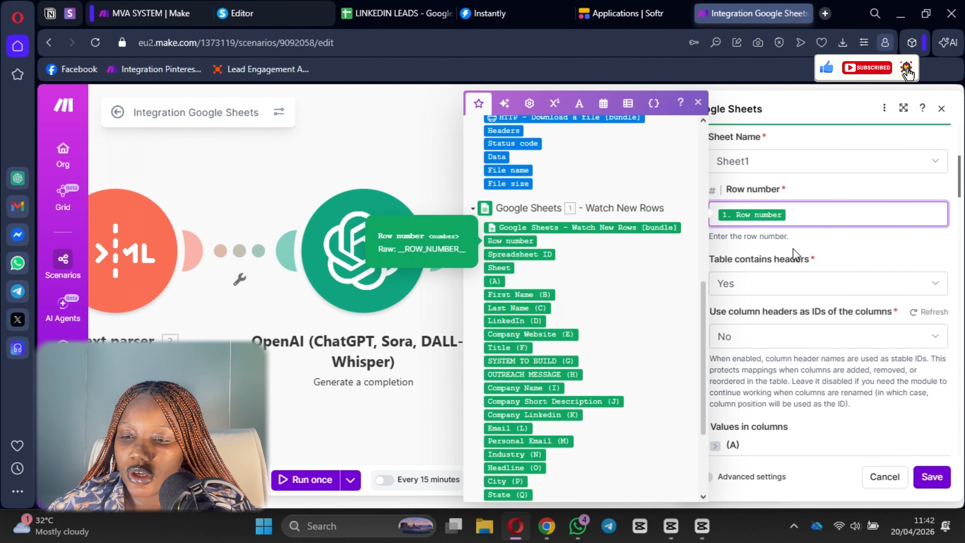
left_click(852, 247)
Step: Map the OpenAI module's Result to the SYSTEM TO BUILD (G) column and save the Update a Row module's settings
scroll(852, 248, "down", 2)
left_click_drag(840, 190, 733, 182)
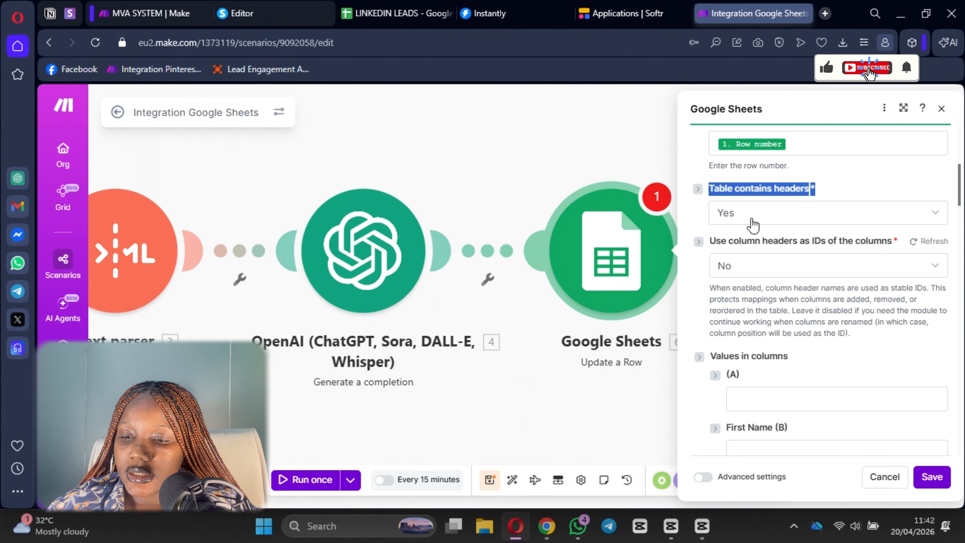
scroll(767, 266, "down", 7)
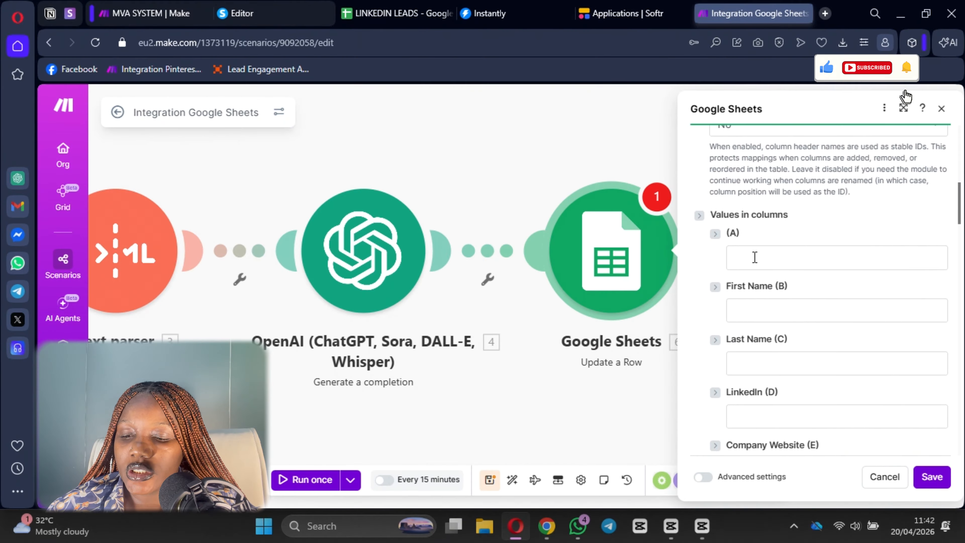
scroll(775, 295, "down", 4)
scroll(780, 326, "up", 2)
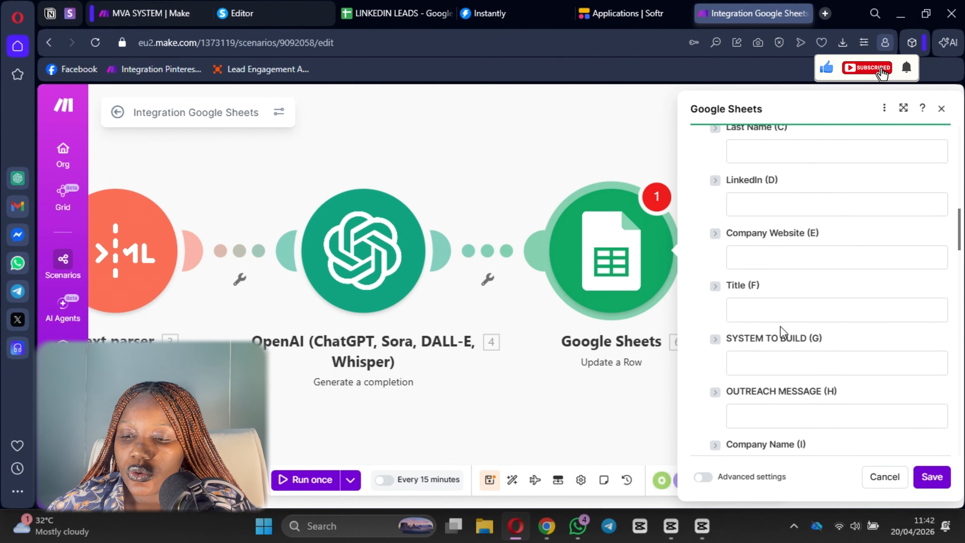
scroll(772, 289, "down", 2)
left_click(766, 292)
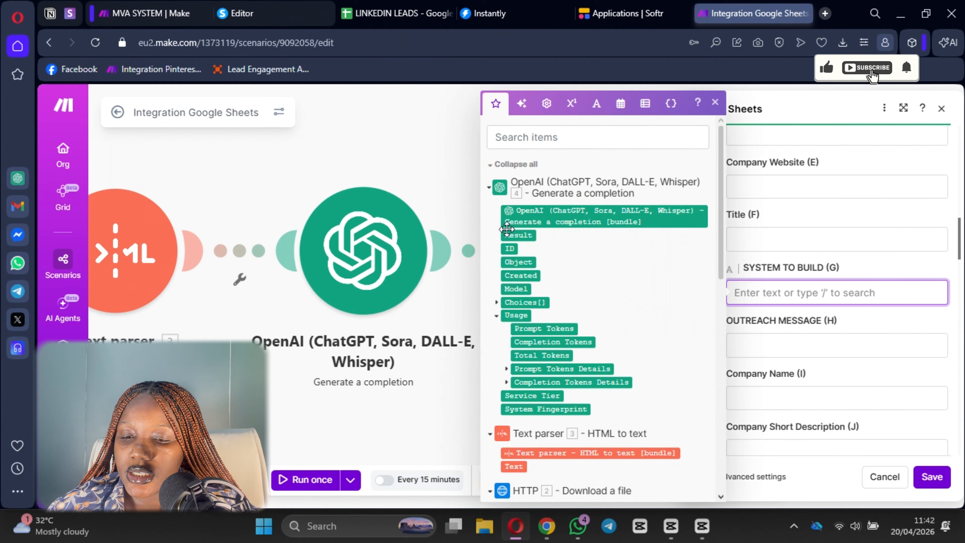
left_click(518, 235)
left_click(880, 263)
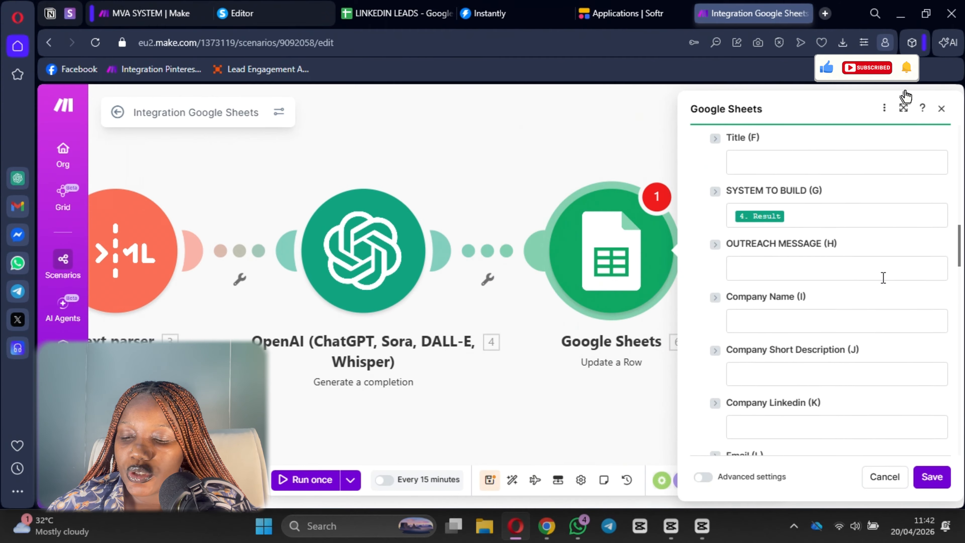
scroll(881, 276, "down", 2)
left_click(933, 477)
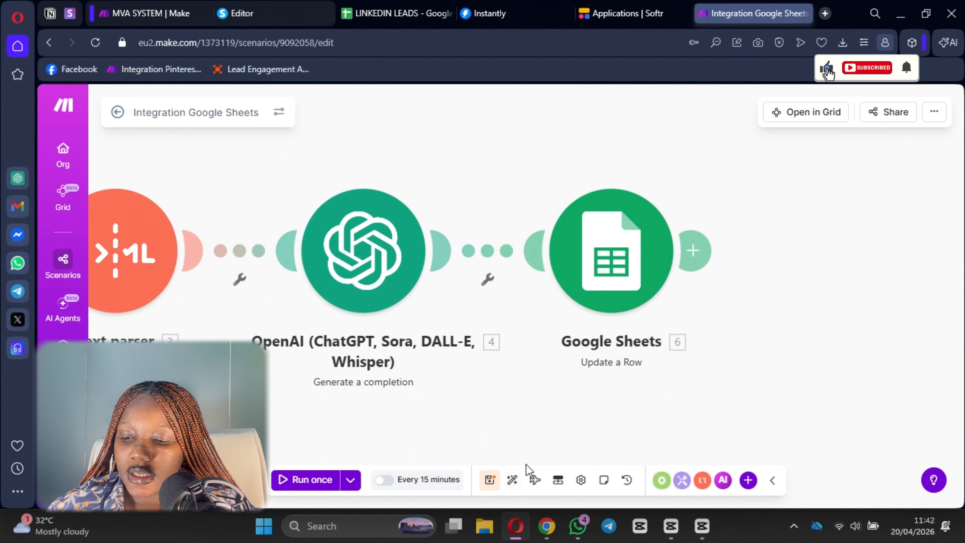
Step: Save the scenario and run it once
left_click(494, 481)
left_click_drag(560, 387, 938, 387)
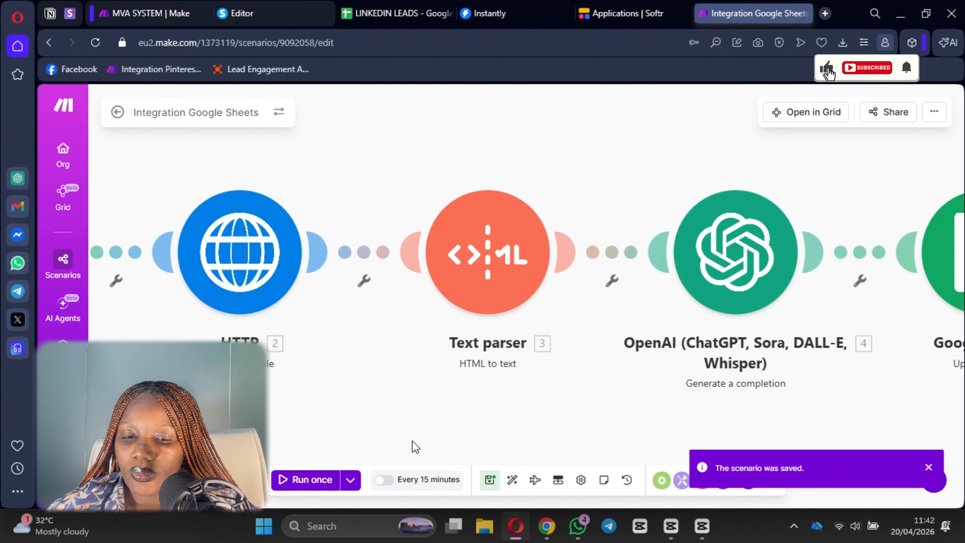
left_click(304, 480)
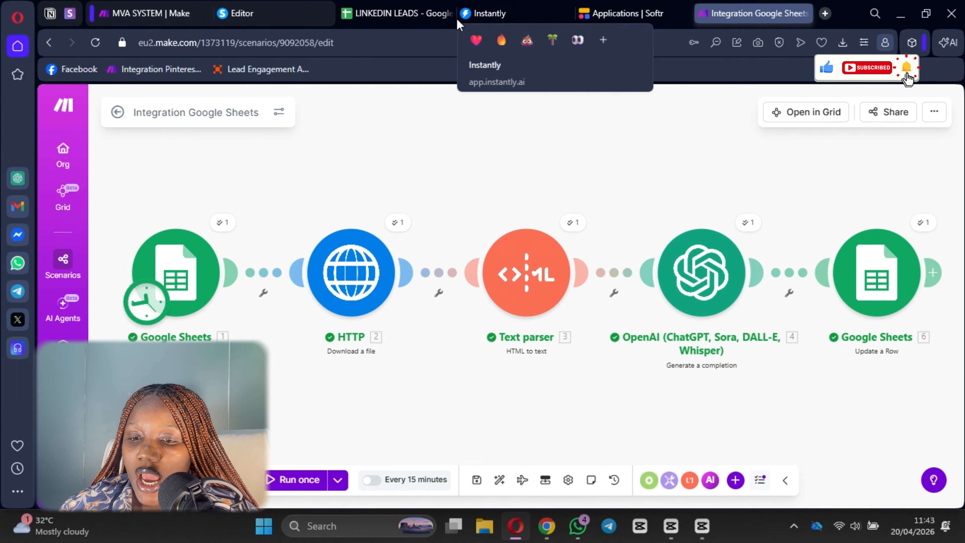
Step: Check the SYSTEM TO BUILD column in the LINKEDIN LEADS spreadsheet and return to the Integration Google Sheets scenario in Make
left_click(399, 13)
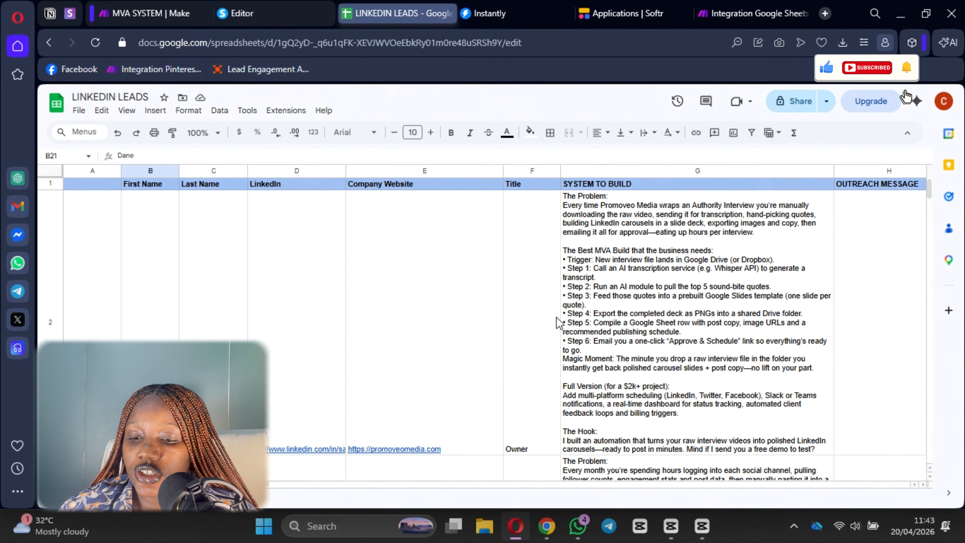
left_click(152, 8)
left_click(743, 22)
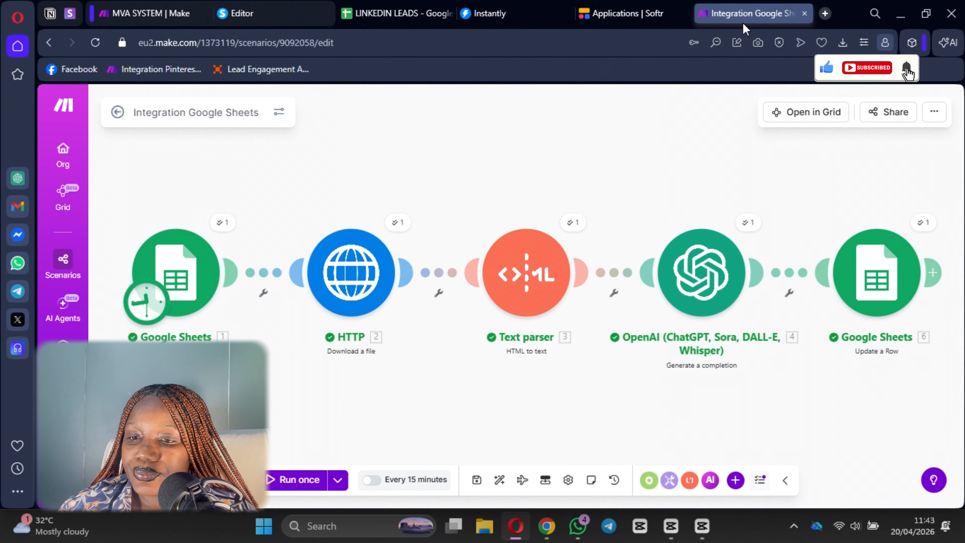